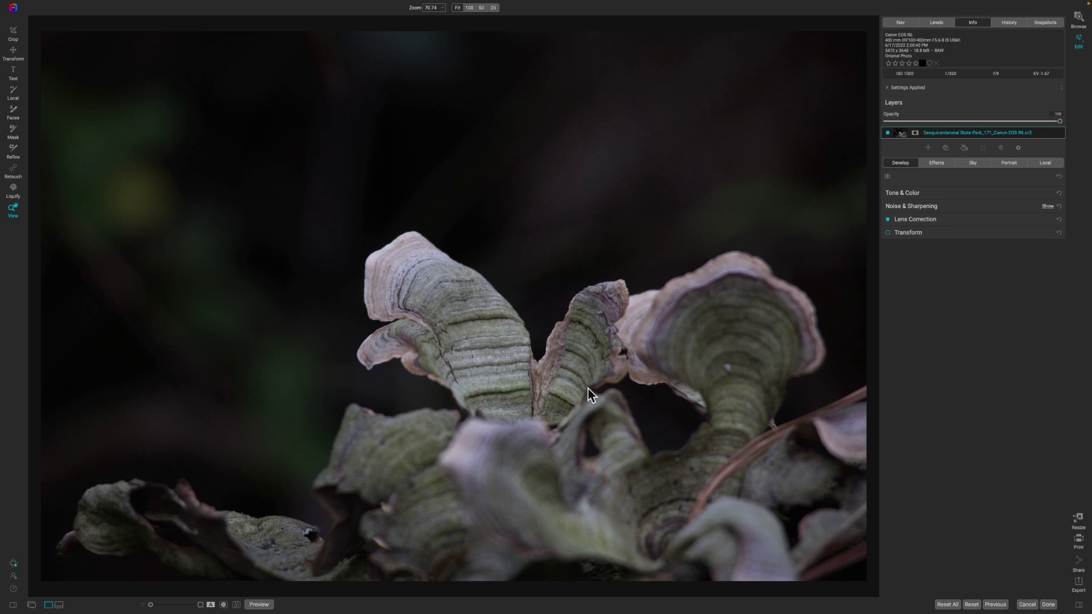
Expand the Tone & Color section of the Develop panel for the bracket-fungus photo
click(948, 194)
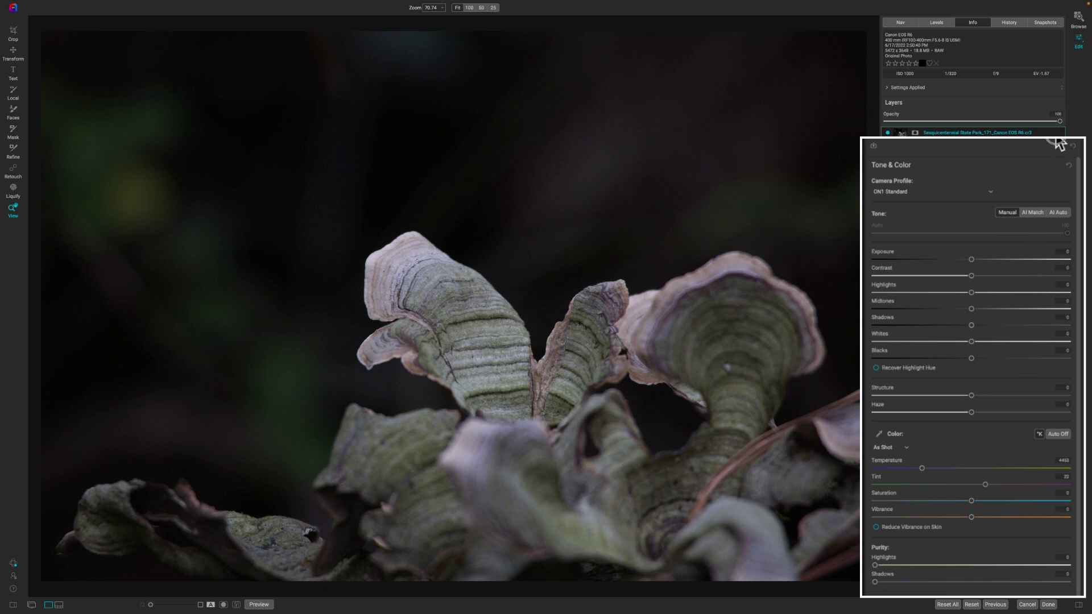
Create a local adjustment layer and apply the Darken preset to it
key(k)
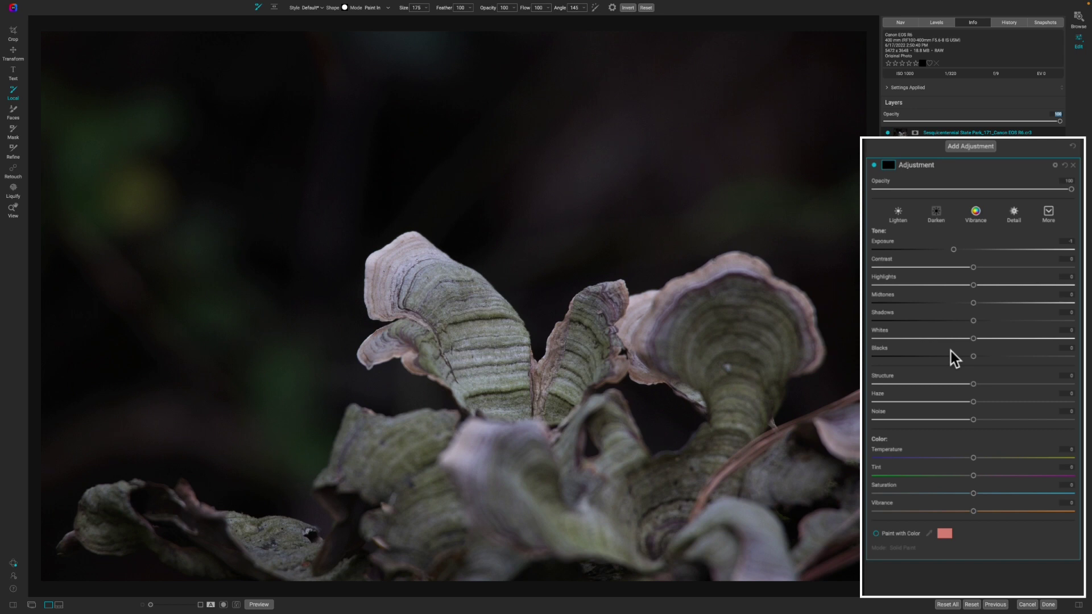
click(935, 215)
Zero the layer's Exposure, invert its mask to cover the whole photo, and set Saturation to 15
double_click(879, 240)
click(886, 166)
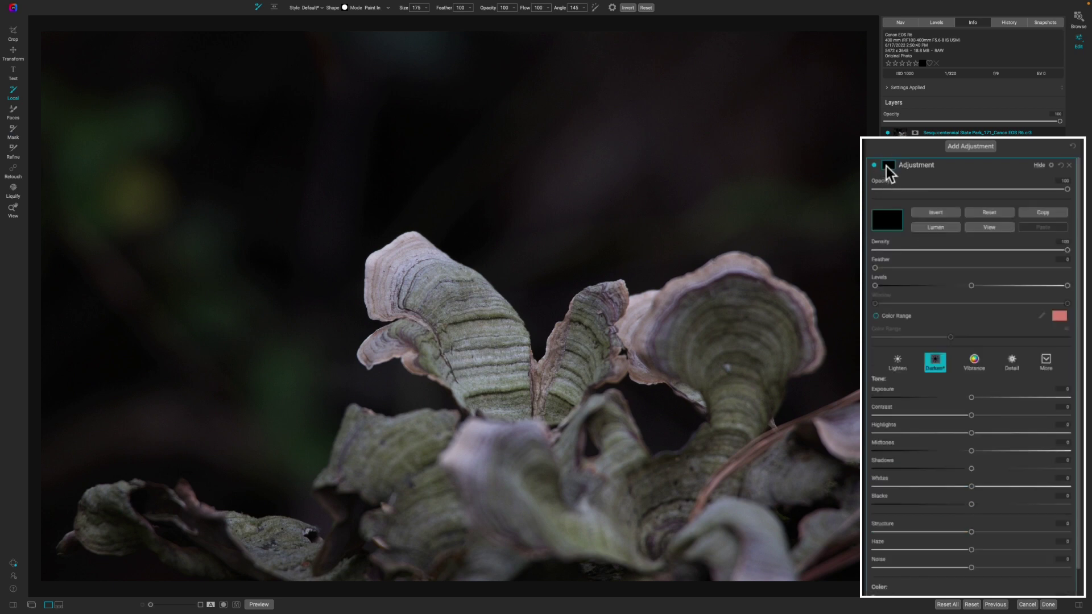
click(923, 213)
scroll(971, 575, down, 3)
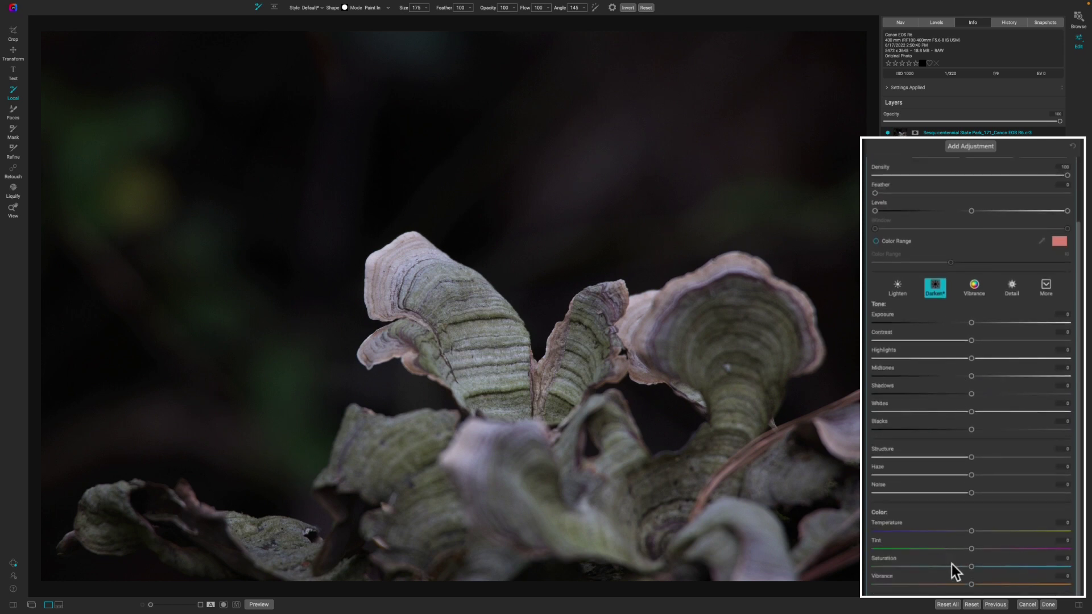
drag(972, 567, 1032, 569)
scroll(995, 455, up, 3)
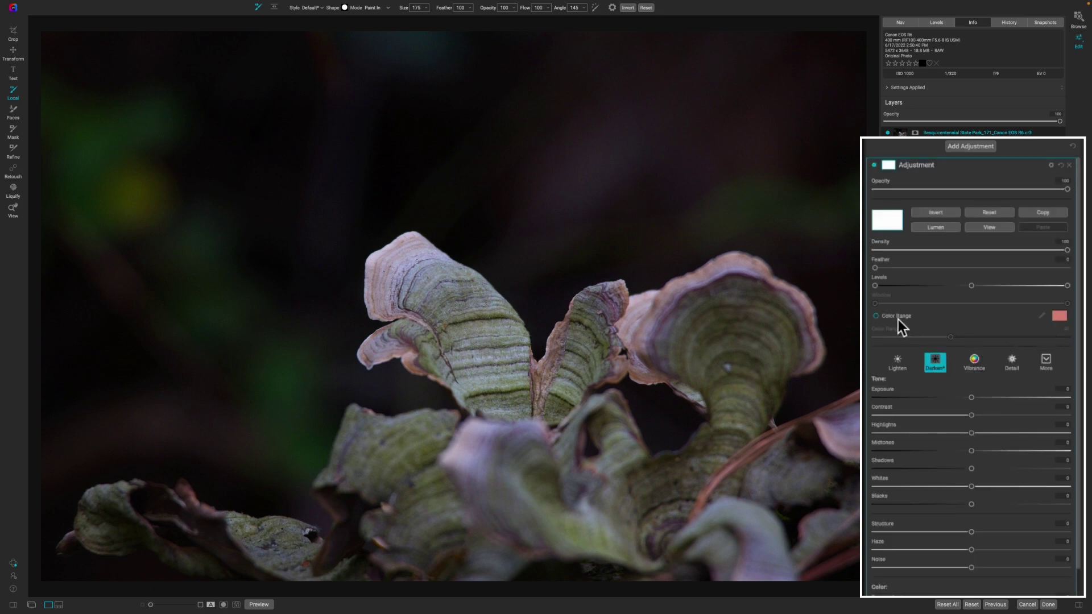
Build an inverted colour-range mask from the fungus's olive green, with the range narrowed to 13
click(875, 316)
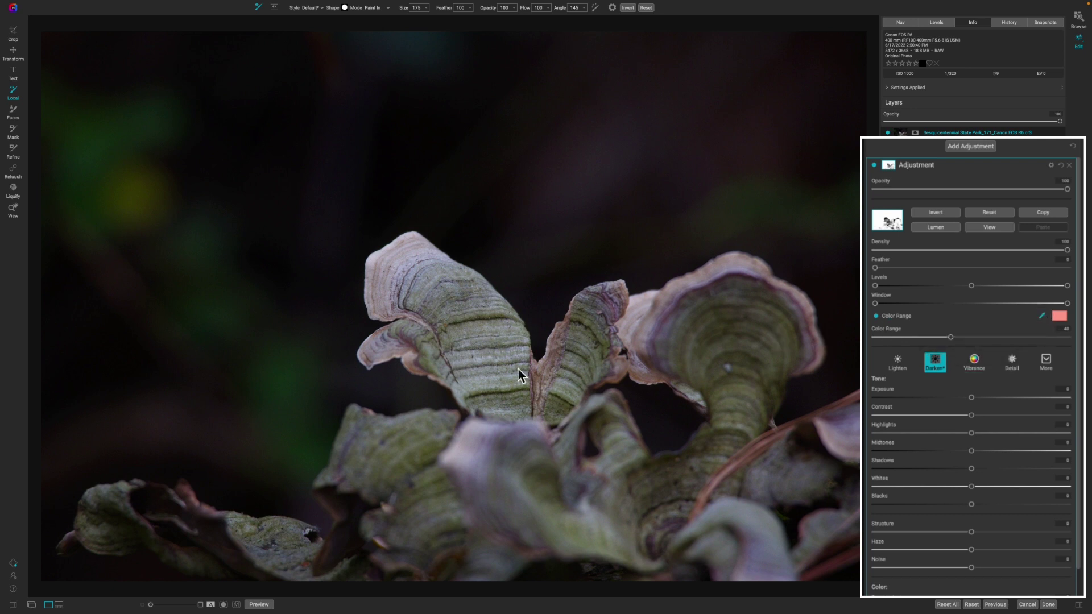
click(485, 317)
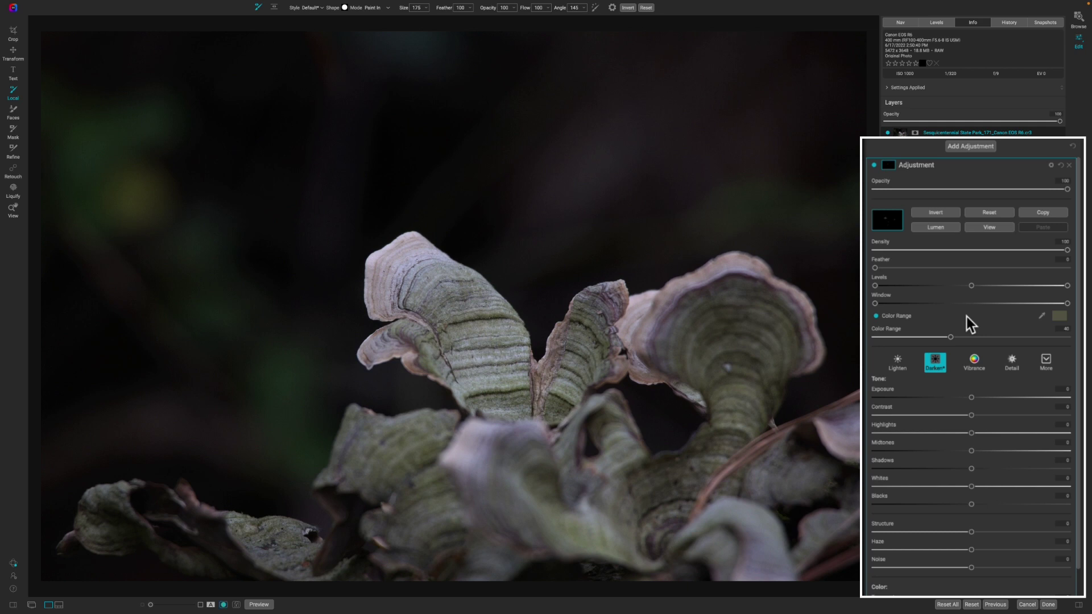
key(ctrl+m)
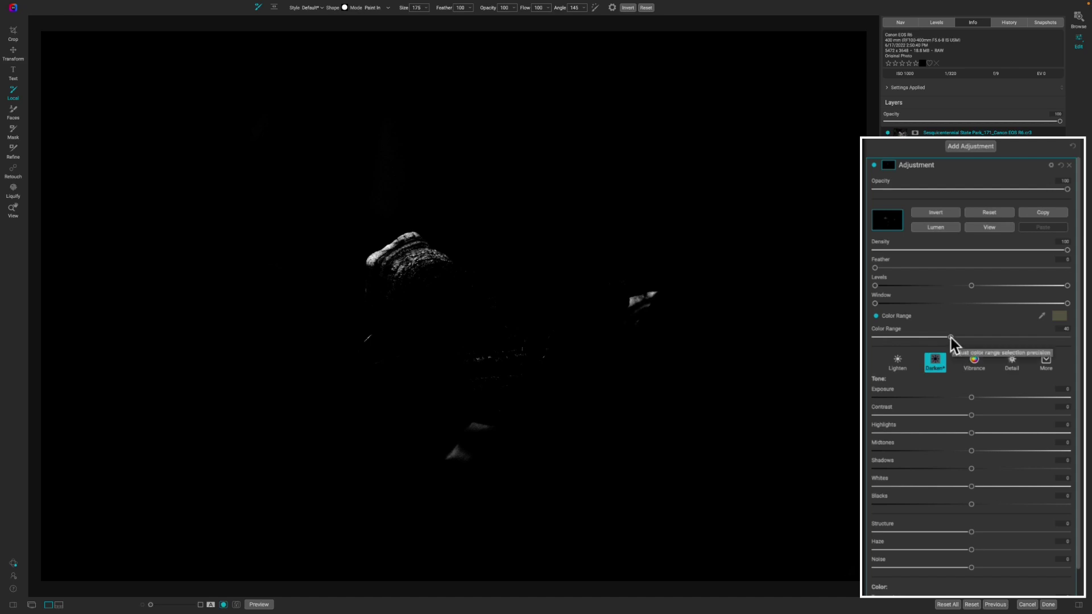
drag(951, 336, 968, 337)
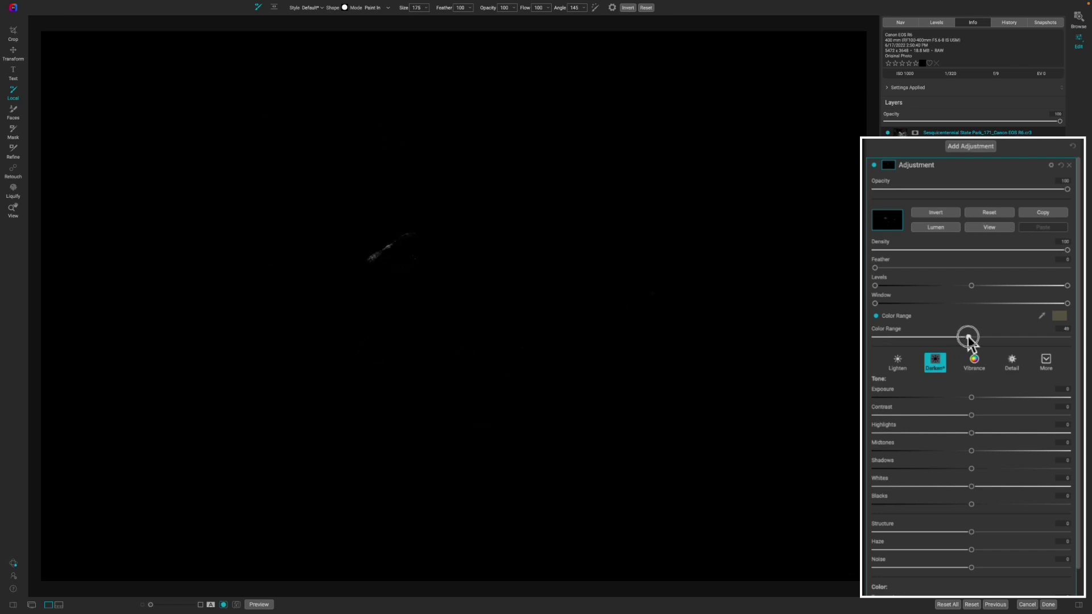
click(941, 215)
drag(969, 337, 899, 340)
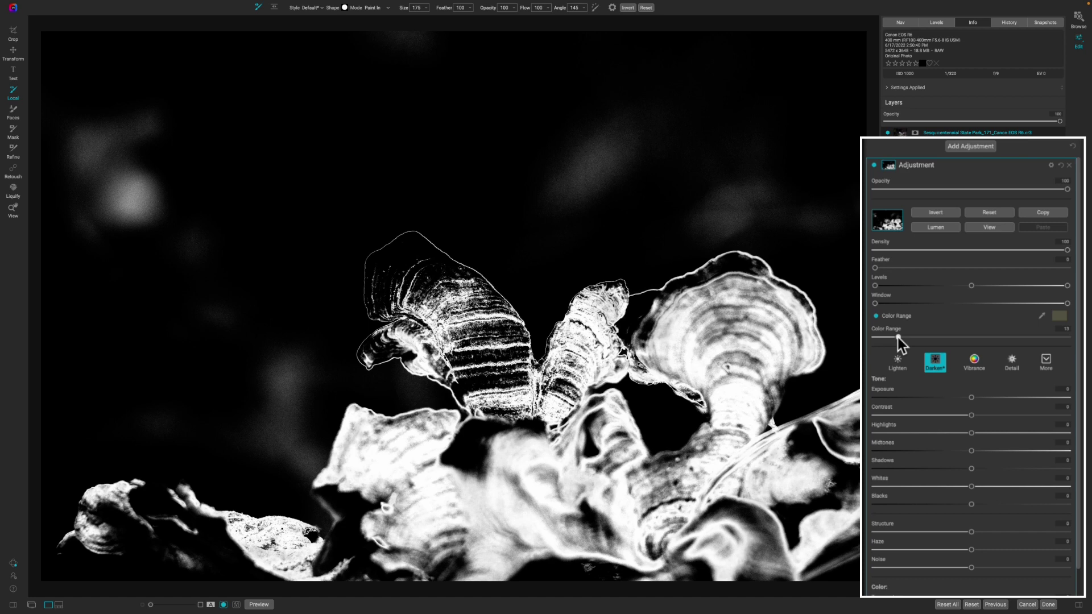
drag(898, 337, 897, 337)
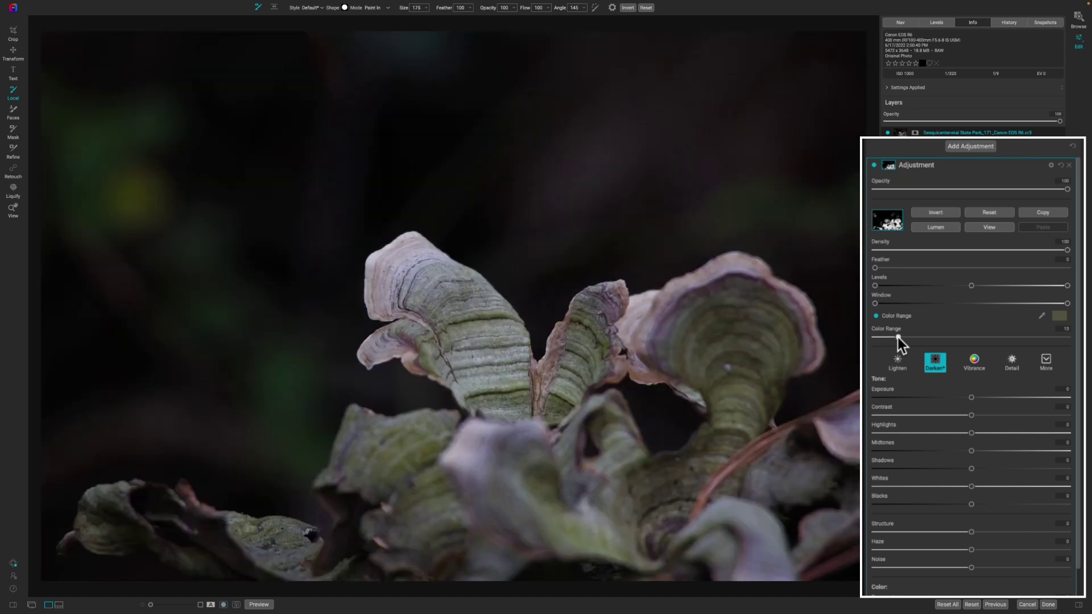
Compare the layer on and off, then set up a before/after split view
click(874, 165)
click(875, 166)
key(backslash)
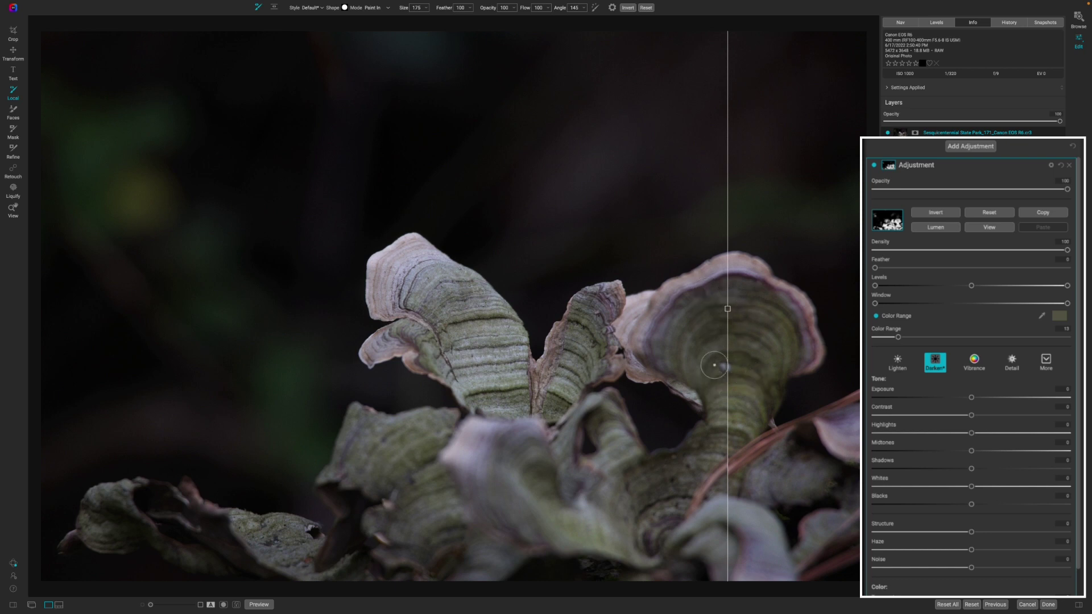
drag(727, 310, 269, 318)
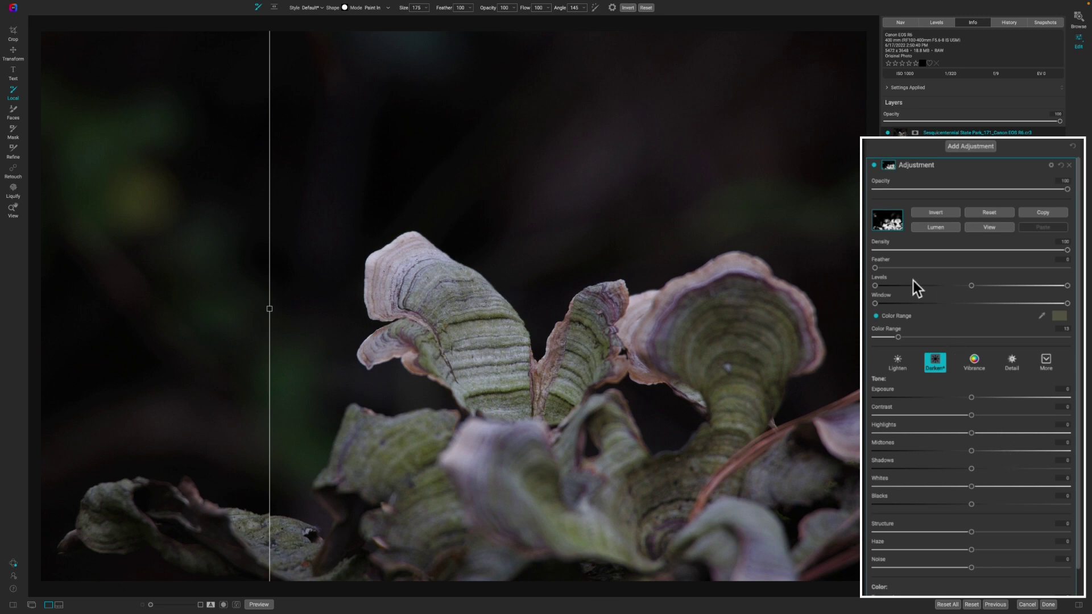
Feather the mask to about 4 and raise Saturation from 64 to 84
drag(875, 270, 883, 268)
drag(1078, 239, 1074, 334)
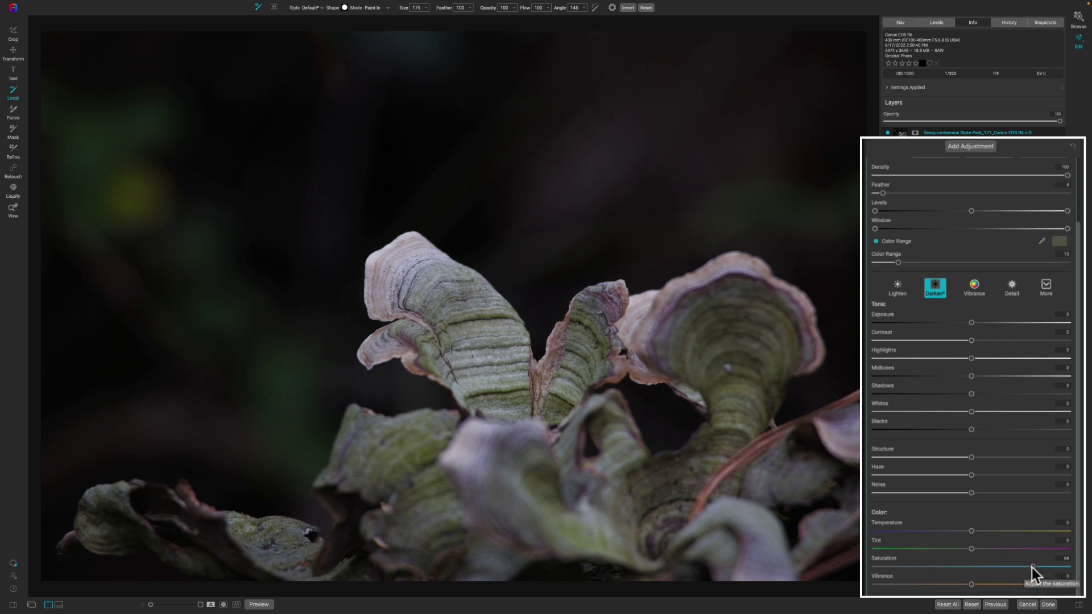
drag(1034, 568, 1052, 568)
drag(1078, 560, 1076, 484)
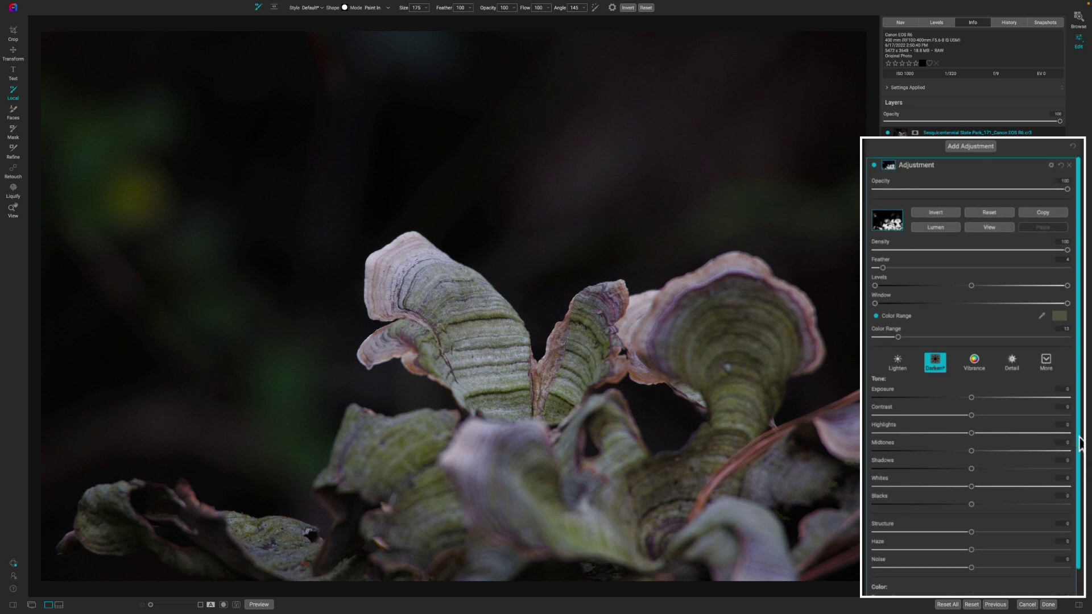
Copy the green mask onto a new adjustment layer
click(1042, 213)
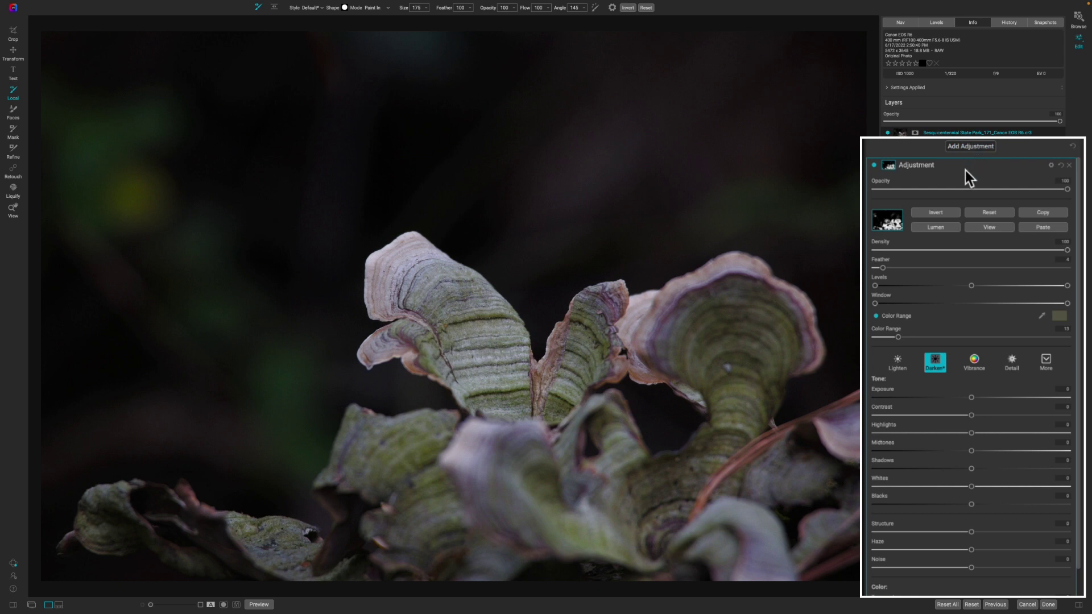
click(887, 165)
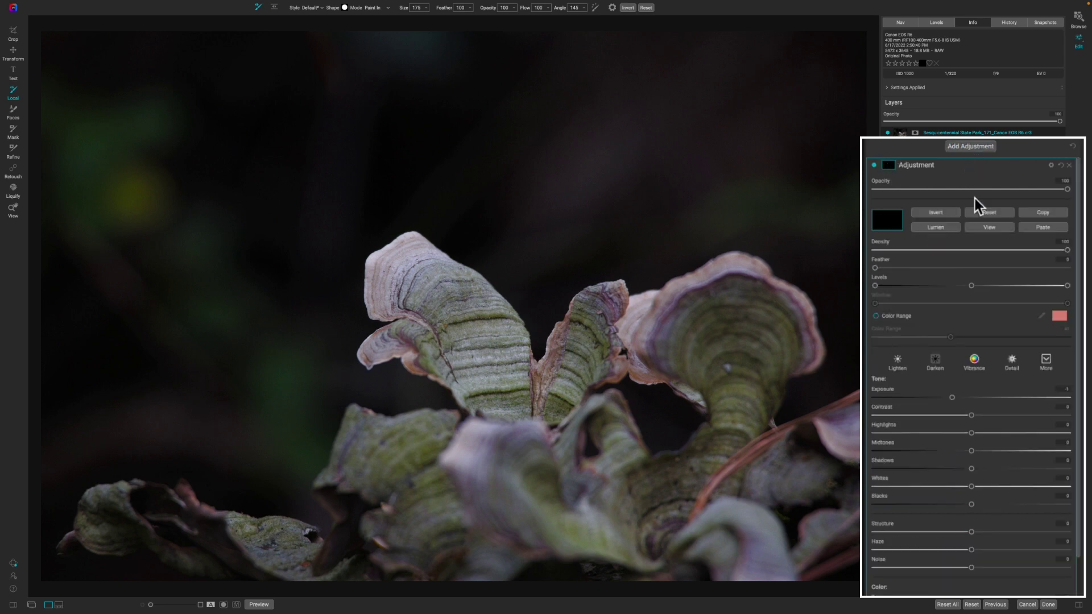
click(1038, 227)
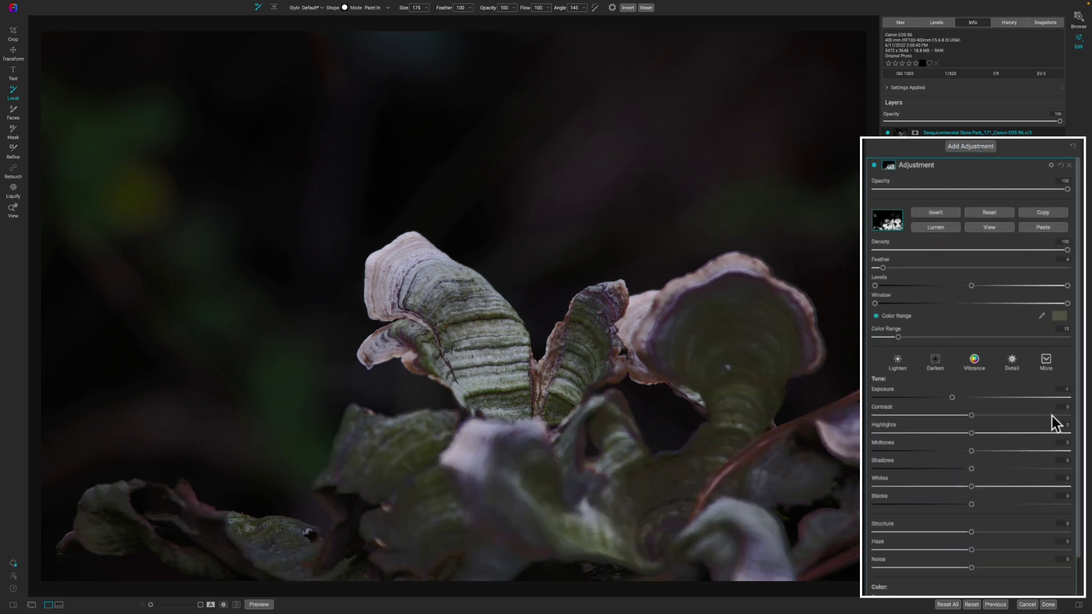
Zero the new layer's Exposure, set Saturation and Vibrance to 39, and Opacity to 62
scroll(1079, 375, down, 3)
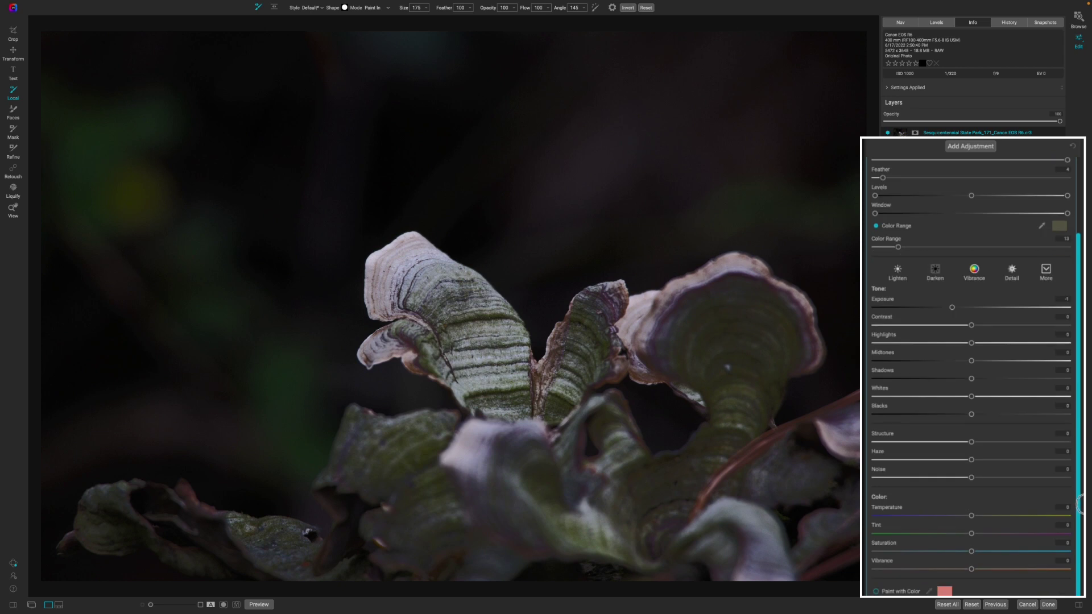
double_click(882, 299)
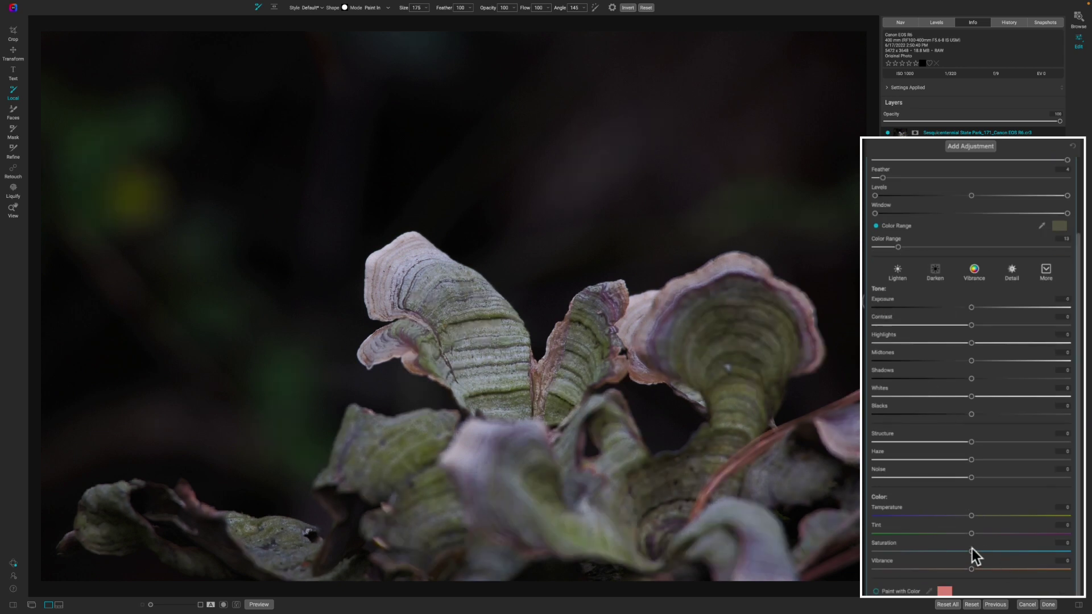
mouse_move(973, 552)
mouse_down()
mouse_move(1015, 553)
mouse_move(992, 552)
mouse_up()
drag(971, 569, 1002, 570)
drag(1079, 328, 1077, 239)
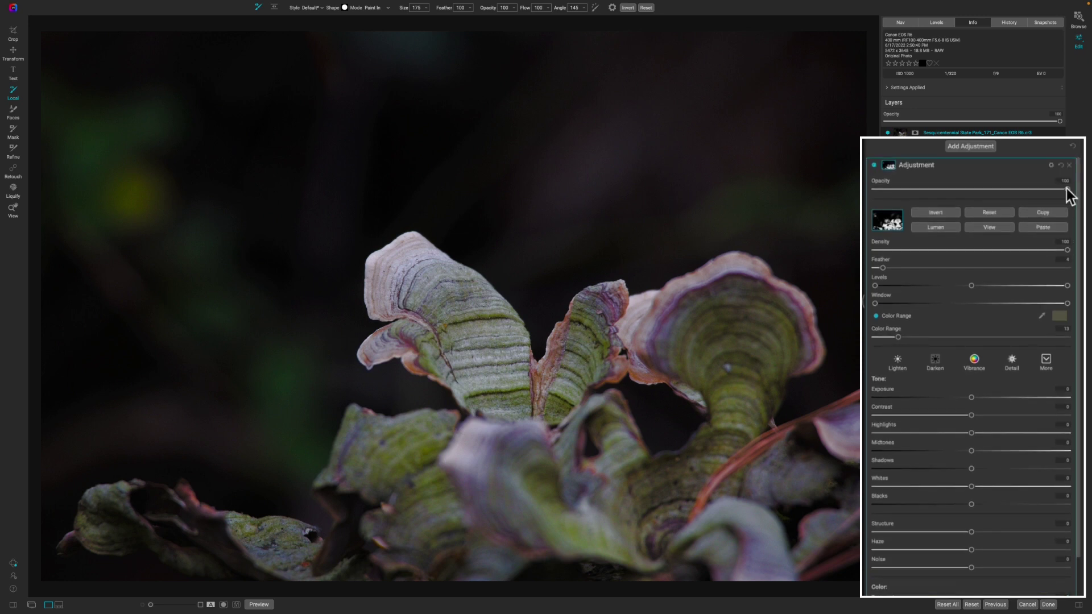
drag(1062, 190, 996, 194)
Switch the second layer's blend mode to Color and toggle it off and on to compare
click(1051, 165)
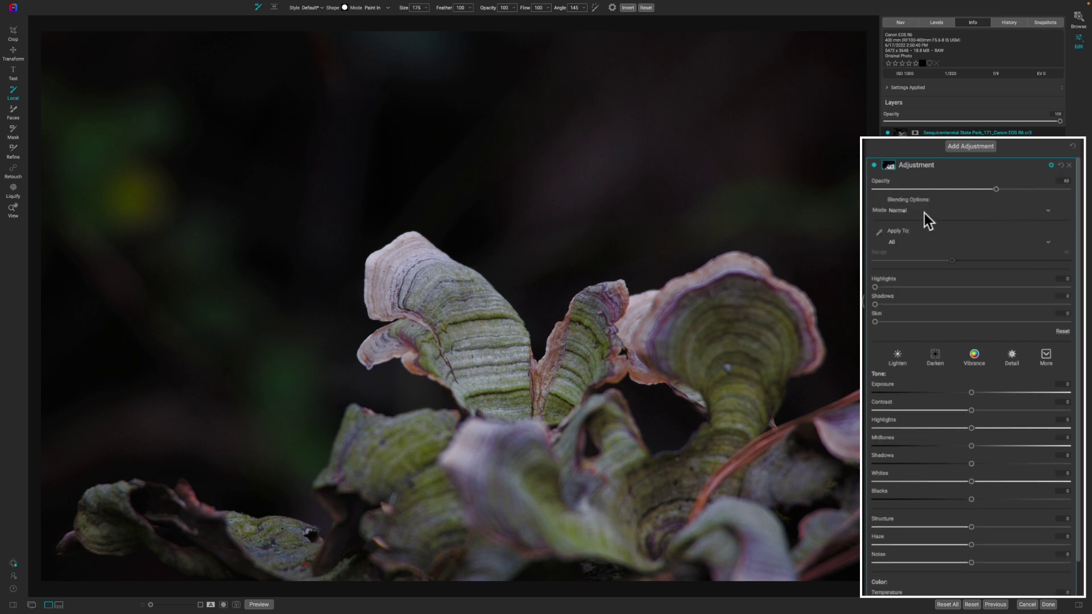
click(904, 210)
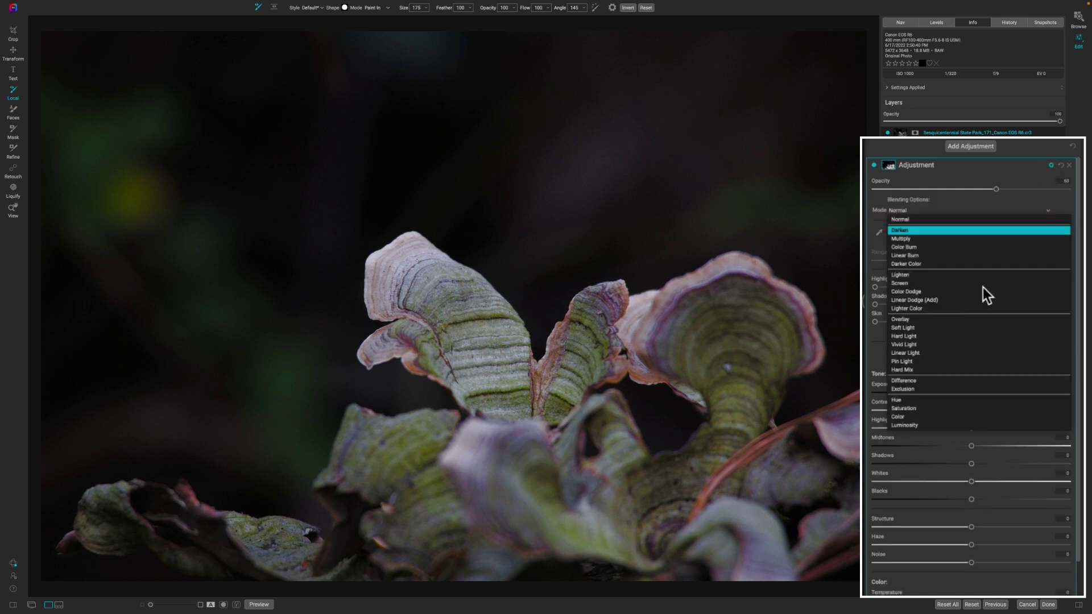
click(903, 417)
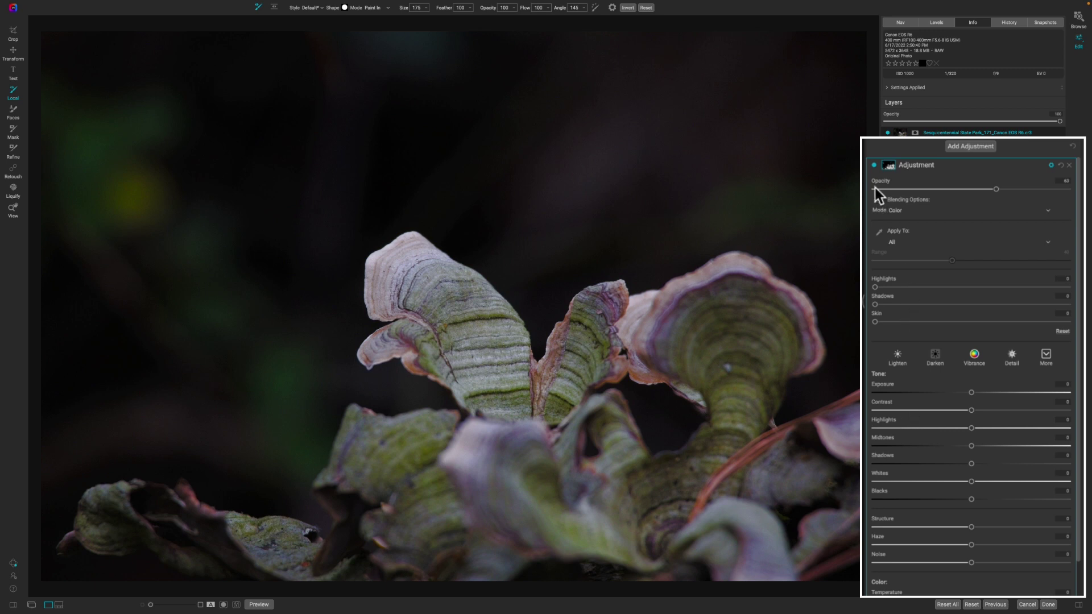
click(873, 165)
click(873, 165)
click(873, 165)
click(873, 166)
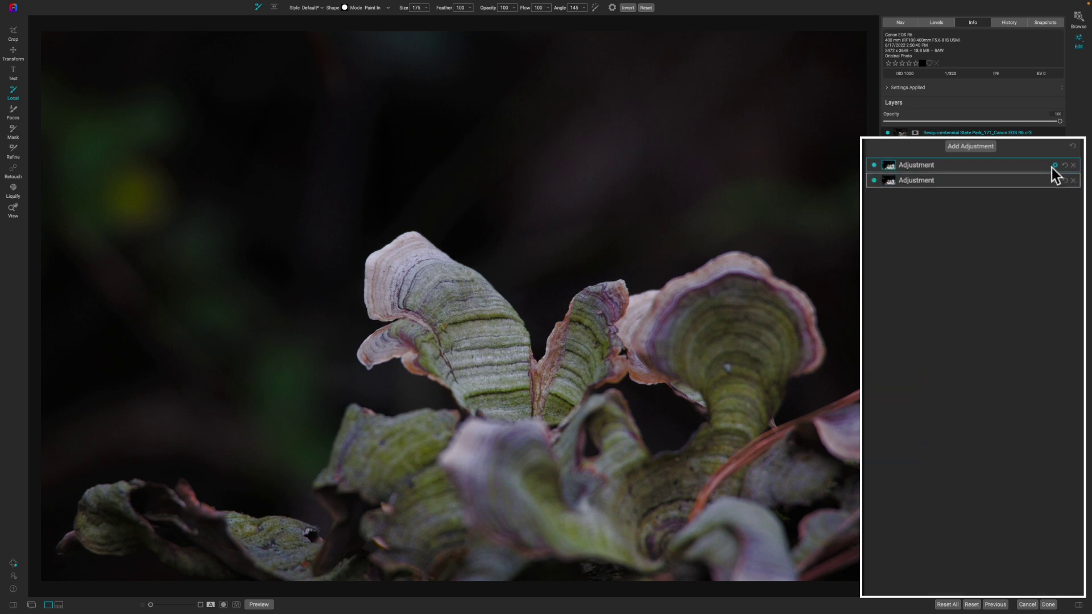
Collapse the layer rows and rename the layers Green Enhance 1 and Green Enhance 2
click(1004, 167)
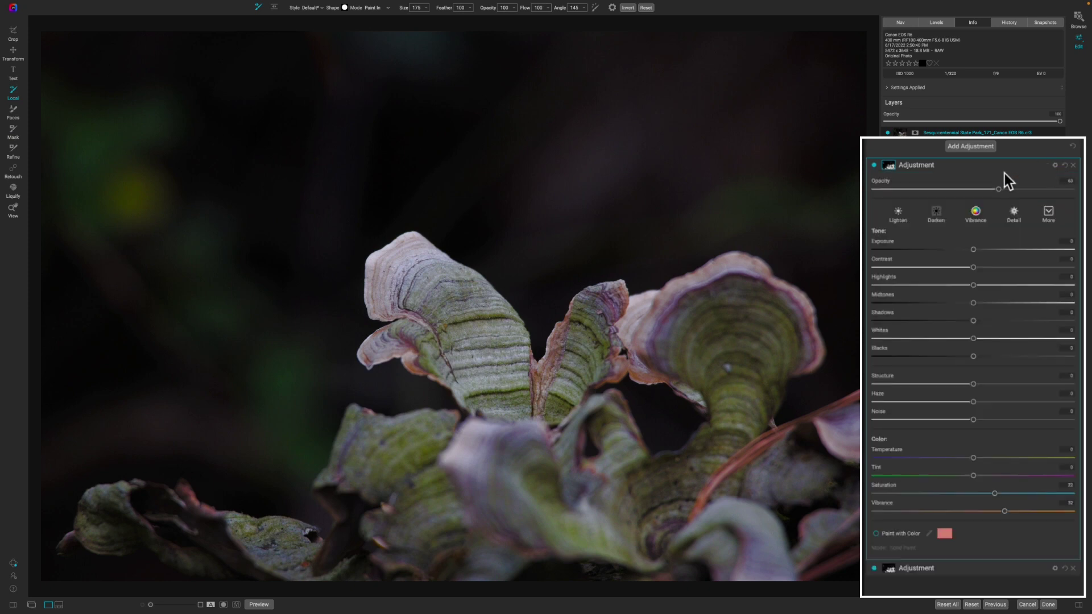
click(944, 164)
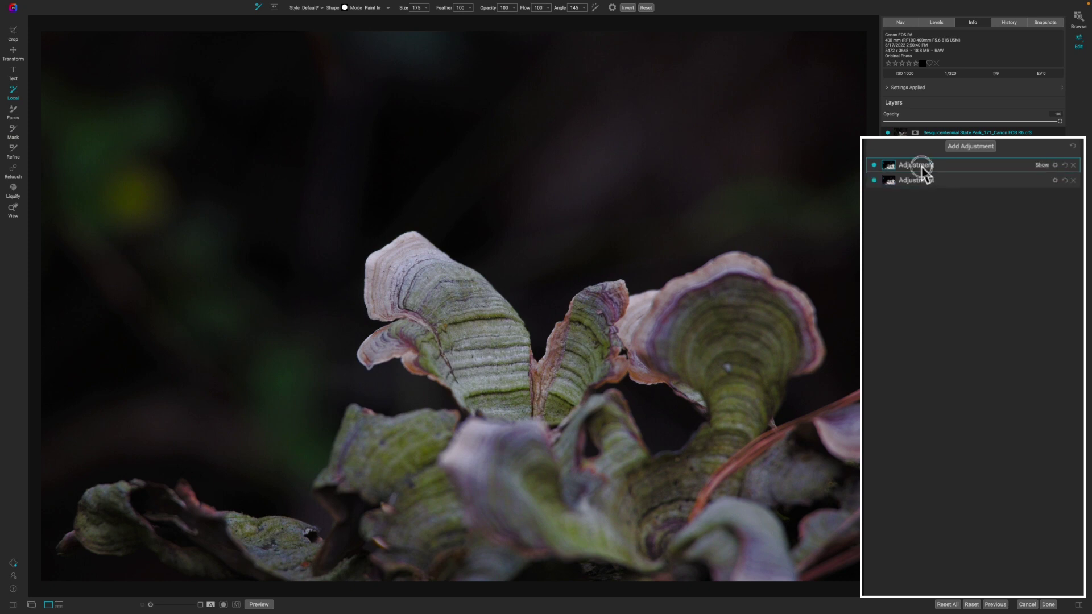
double_click(921, 166)
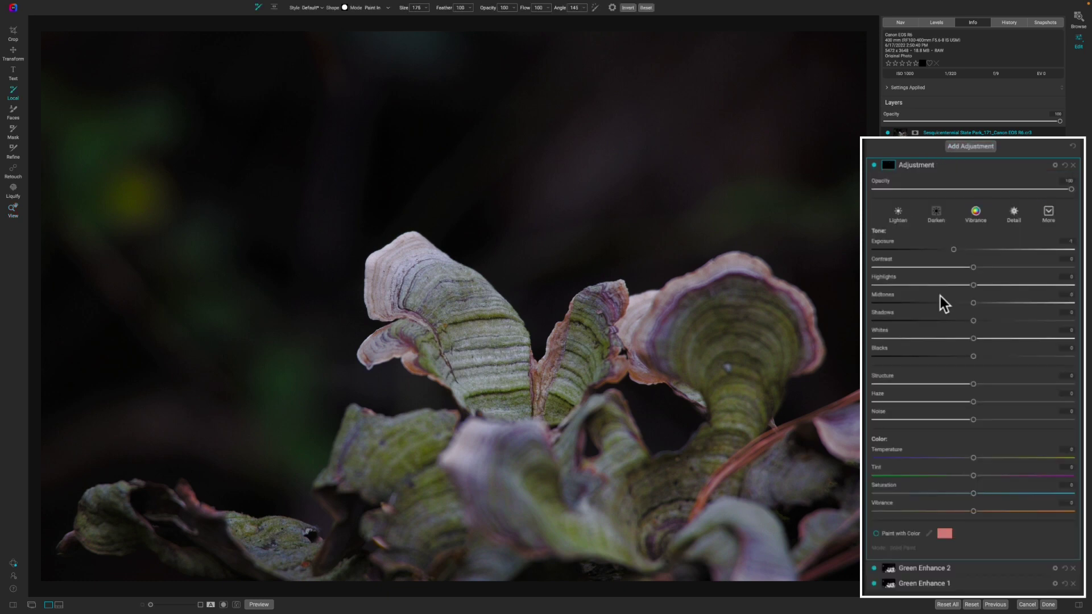
Try a colour-range mask sampled from the mushroom, then turn colour range back off
click(889, 165)
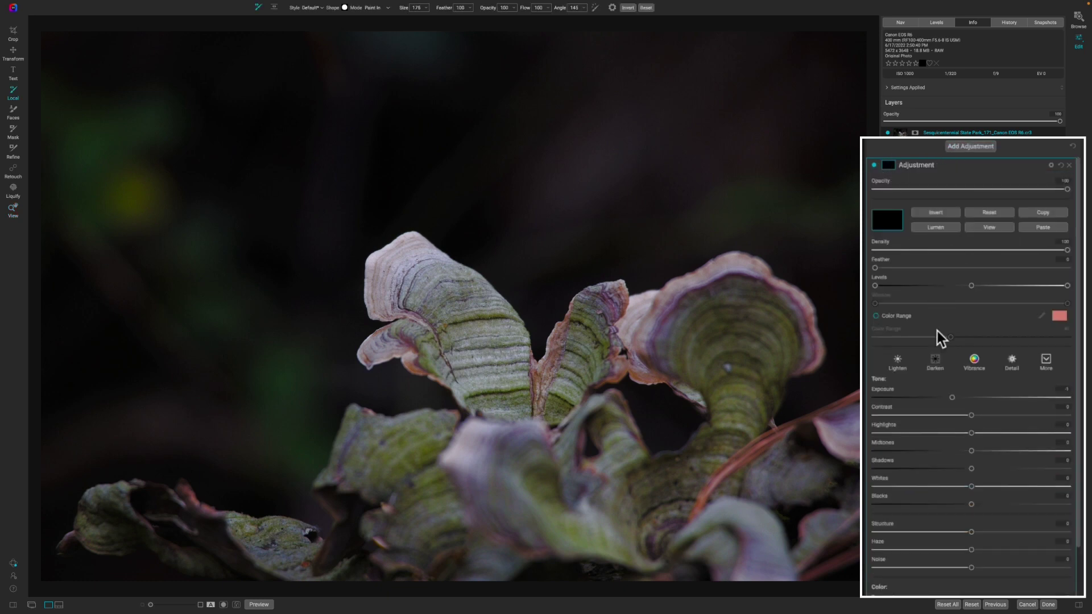
click(897, 316)
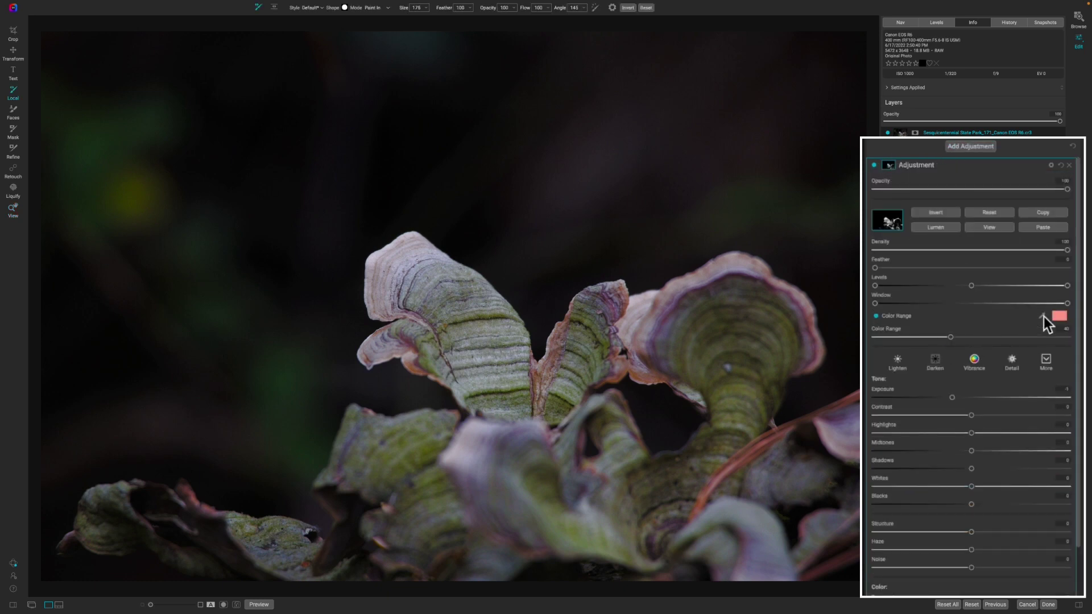
click(673, 282)
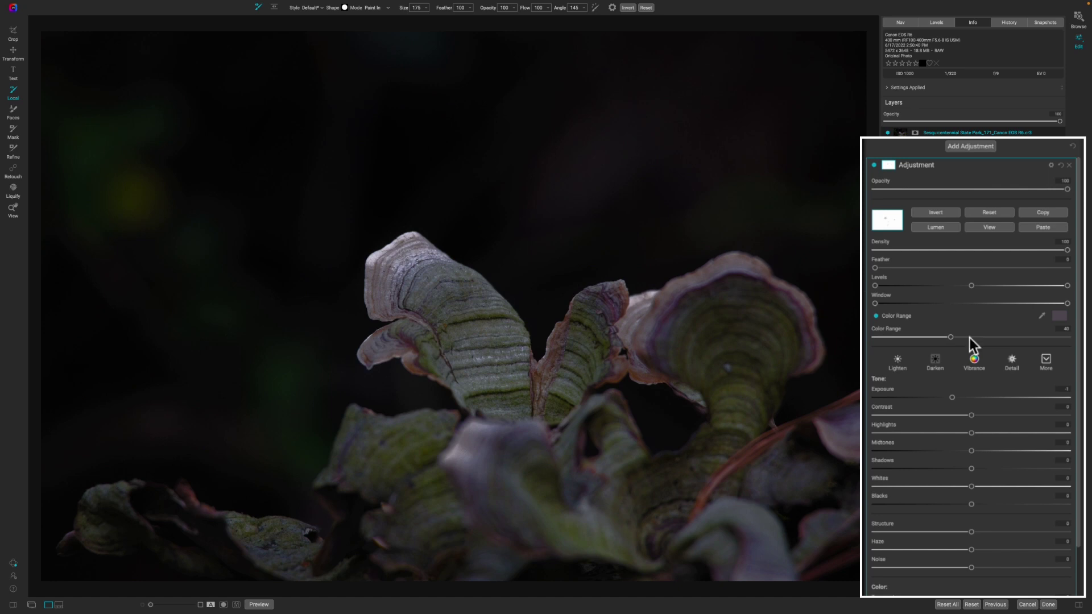
click(875, 317)
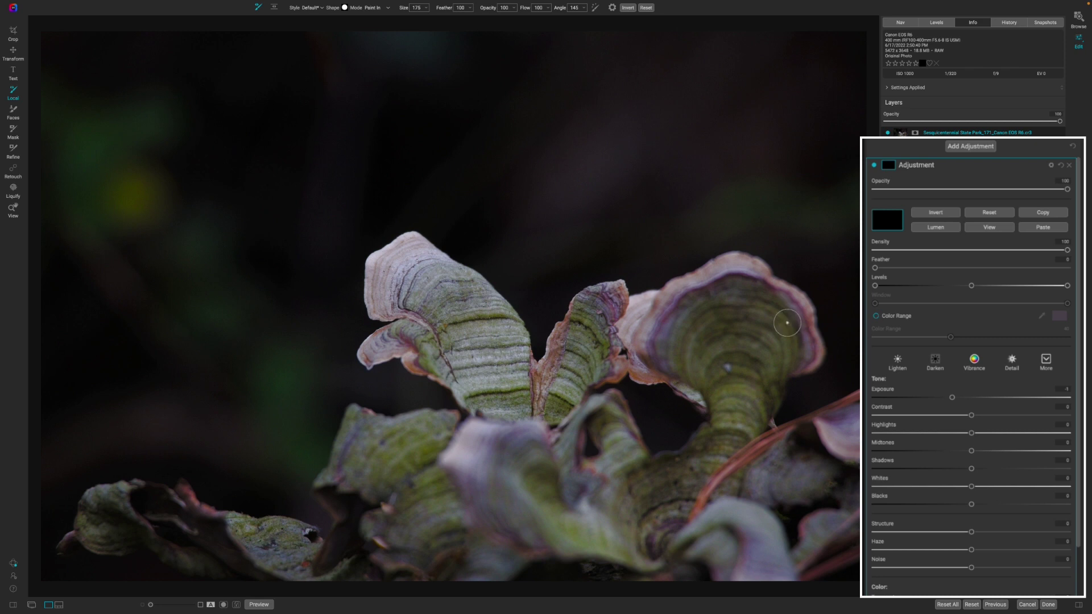
Zoom to 100% on the fungus, zero Exposure, and sample its brownish-pink edge for the colour-range mask
key(z)
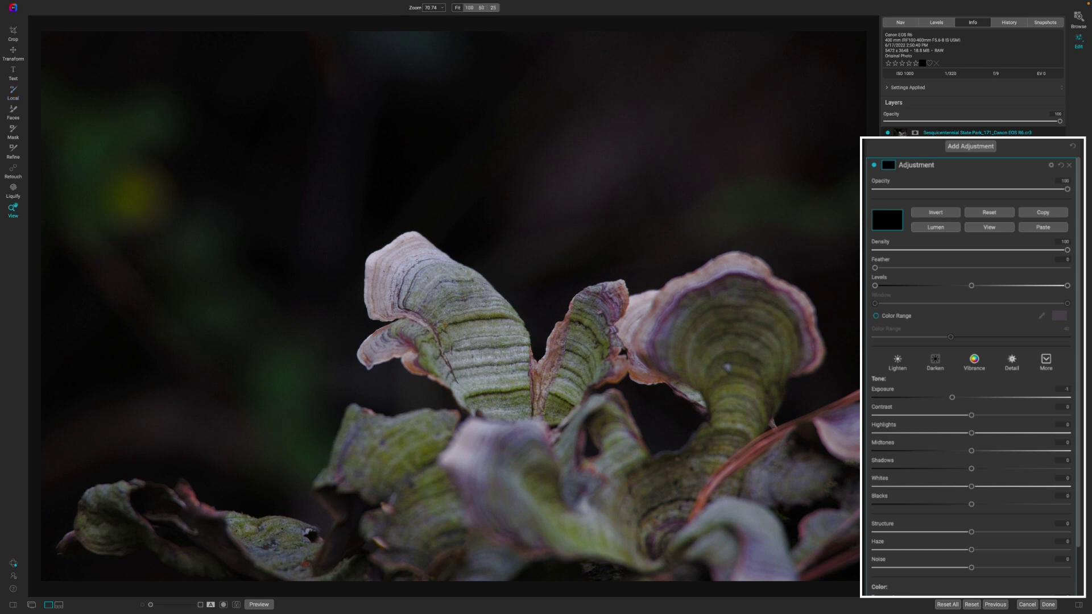
click(792, 307)
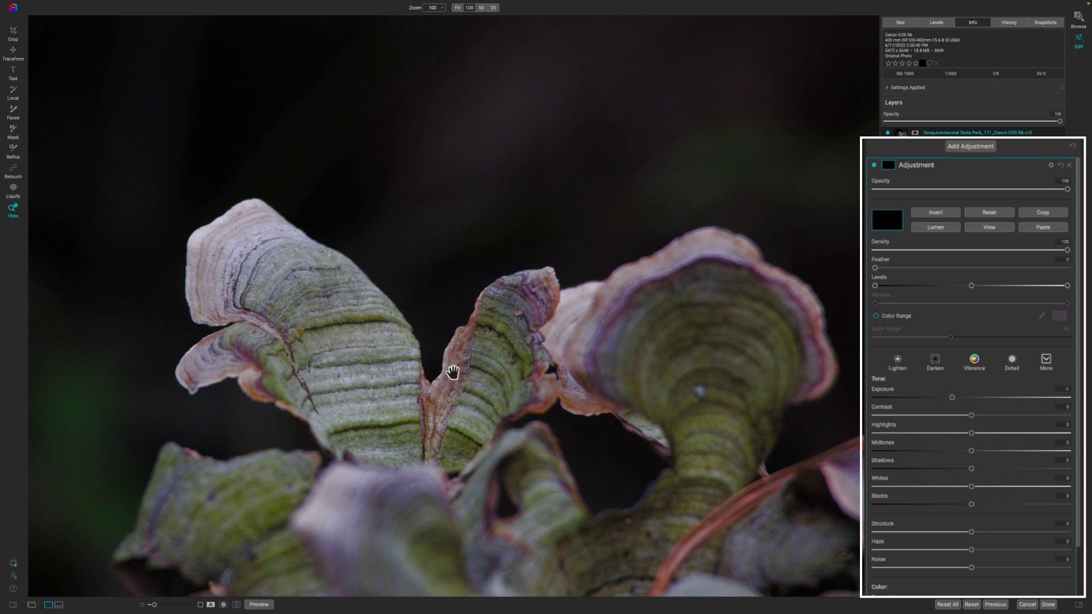
click(449, 364)
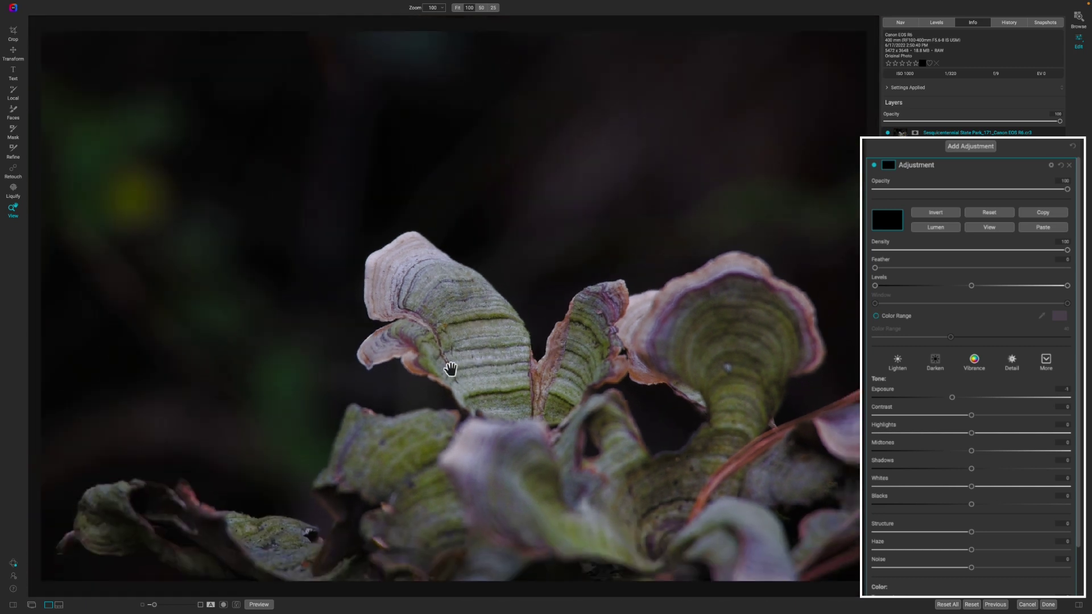
click(550, 344)
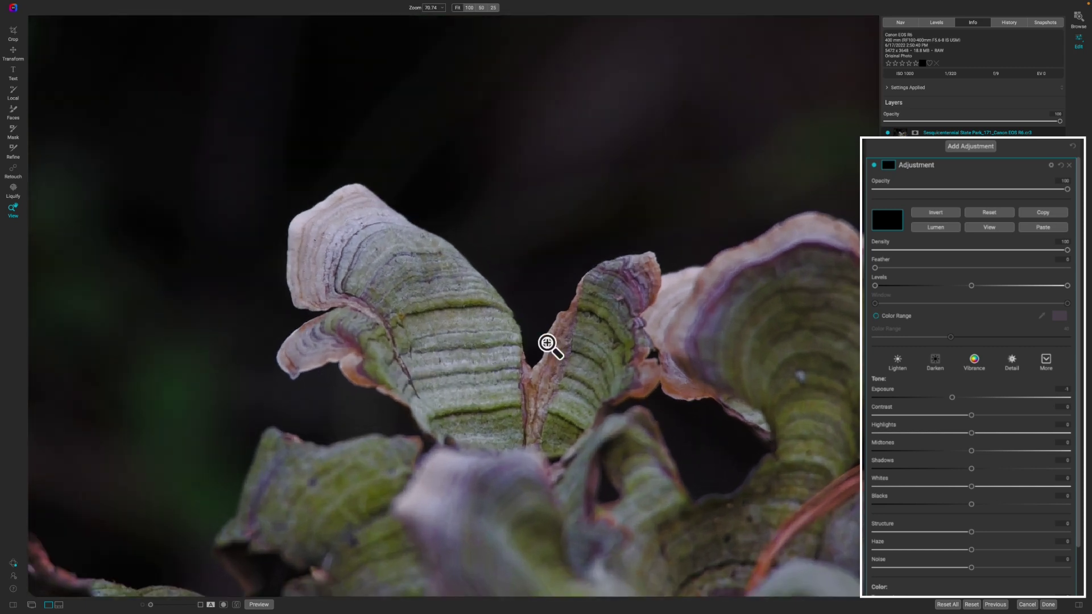
double_click(894, 389)
click(876, 316)
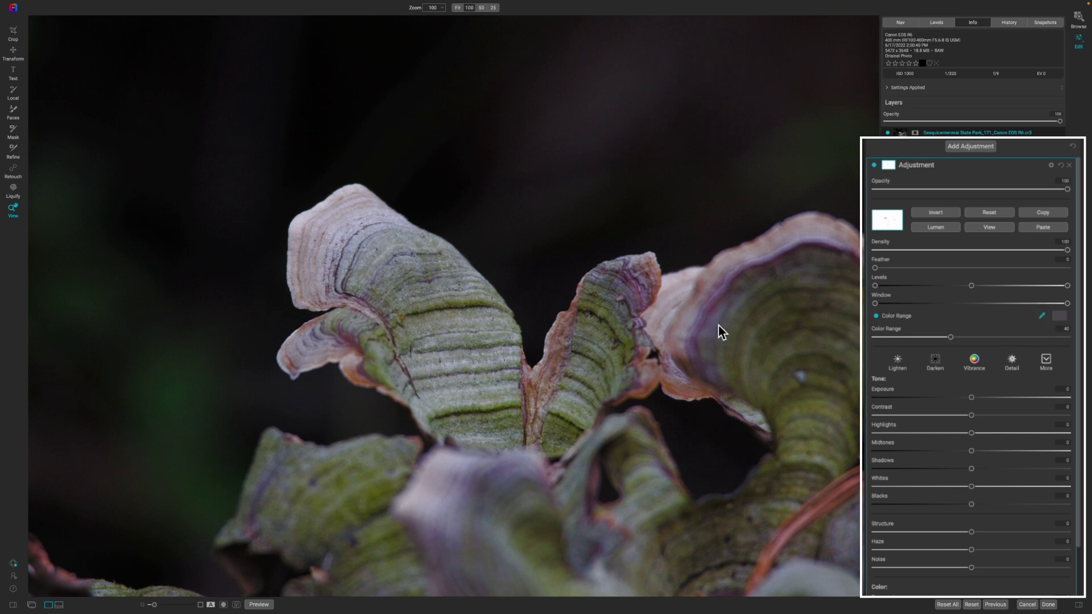
click(556, 331)
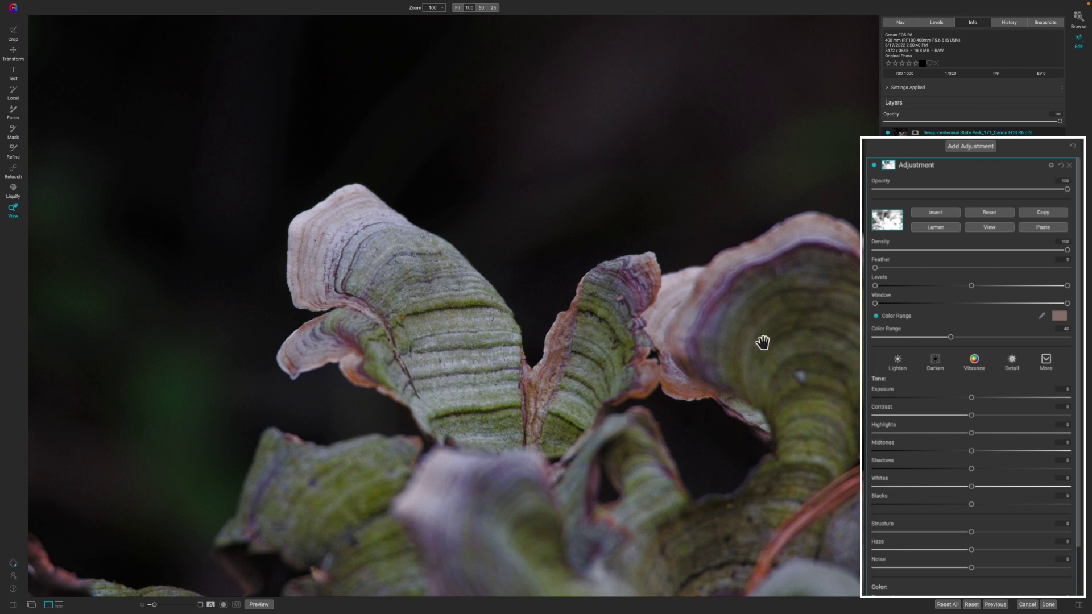
Resample a darker pink, narrow the colour range to 23, and brighten Exposure to preview the selection
click(673, 392)
key(ctrl+m)
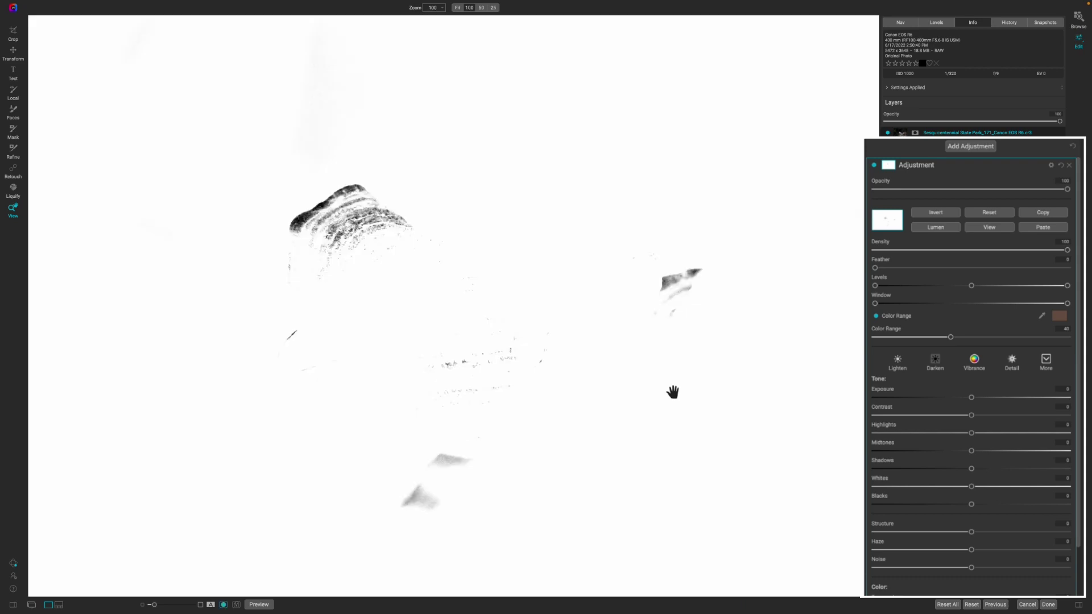
drag(950, 338, 896, 340)
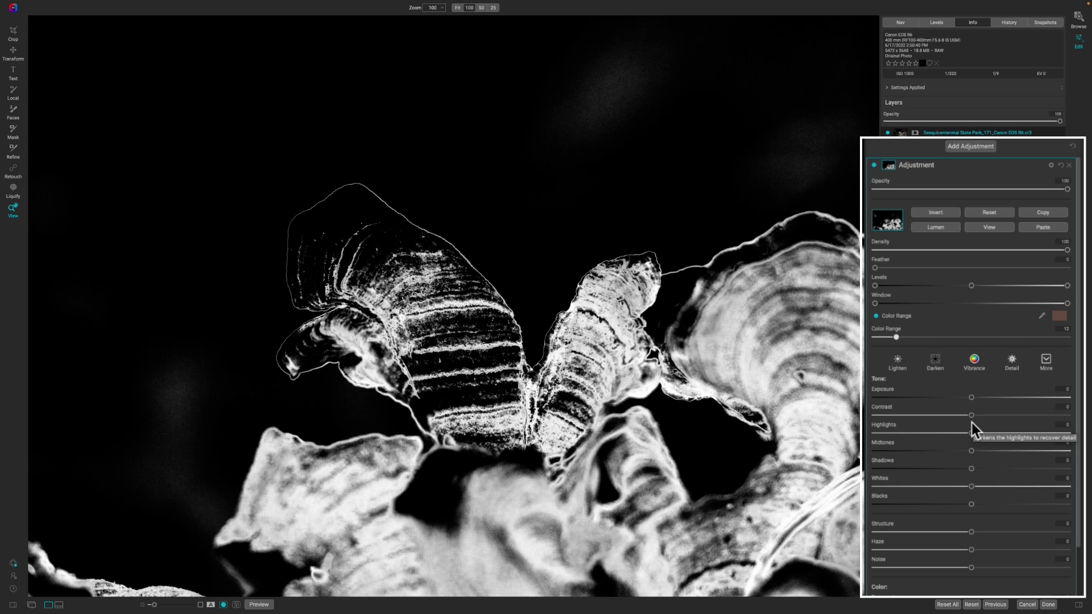
key(ctrl+m)
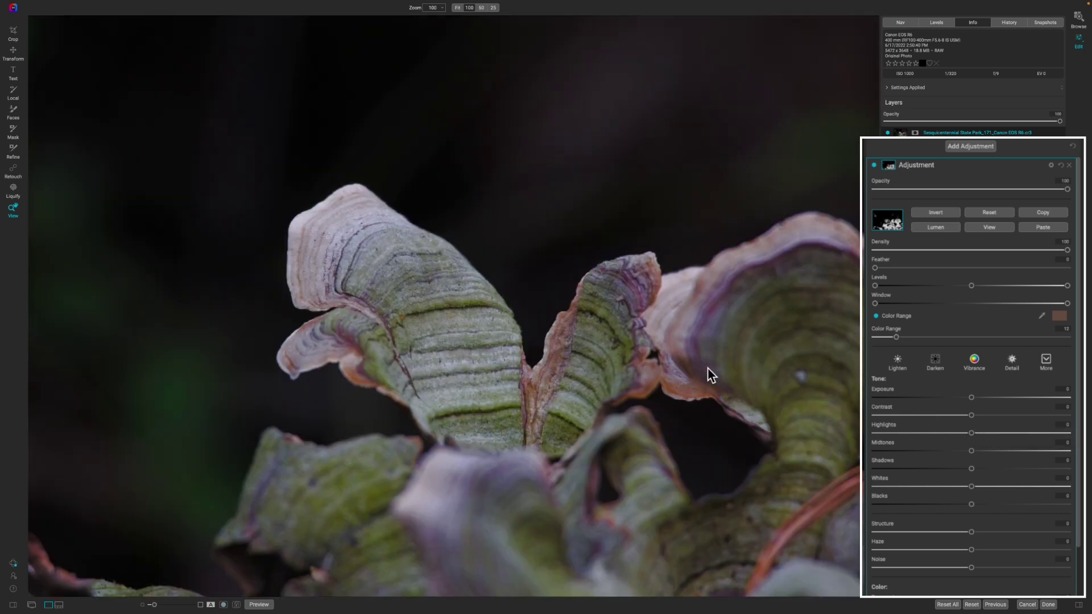
drag(971, 398, 986, 400)
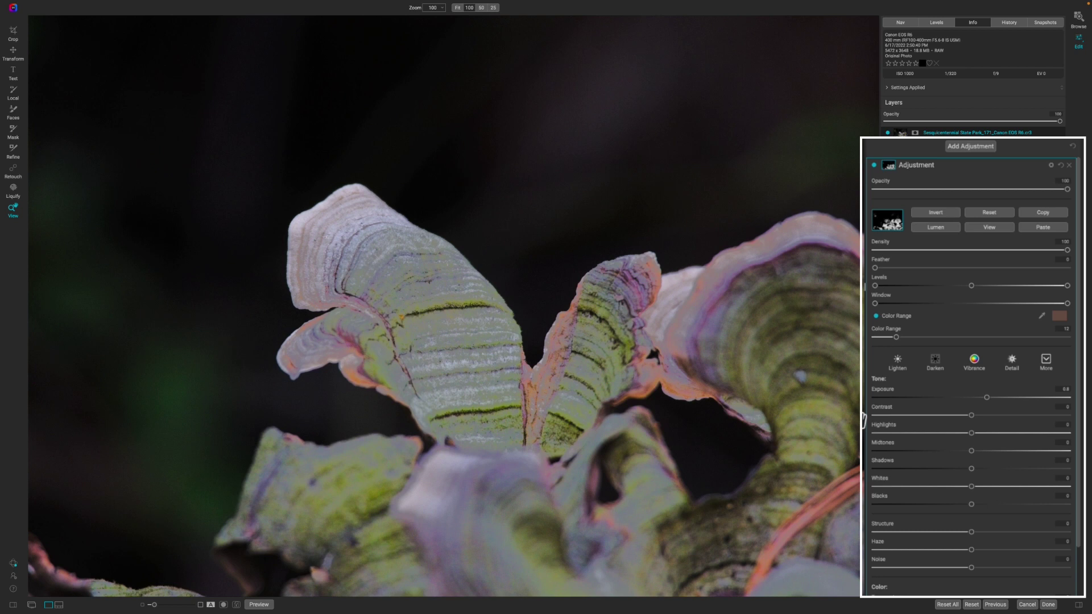
Invert the mask, narrow the colour range to about 4–5, and feather it to 3
drag(896, 336, 885, 338)
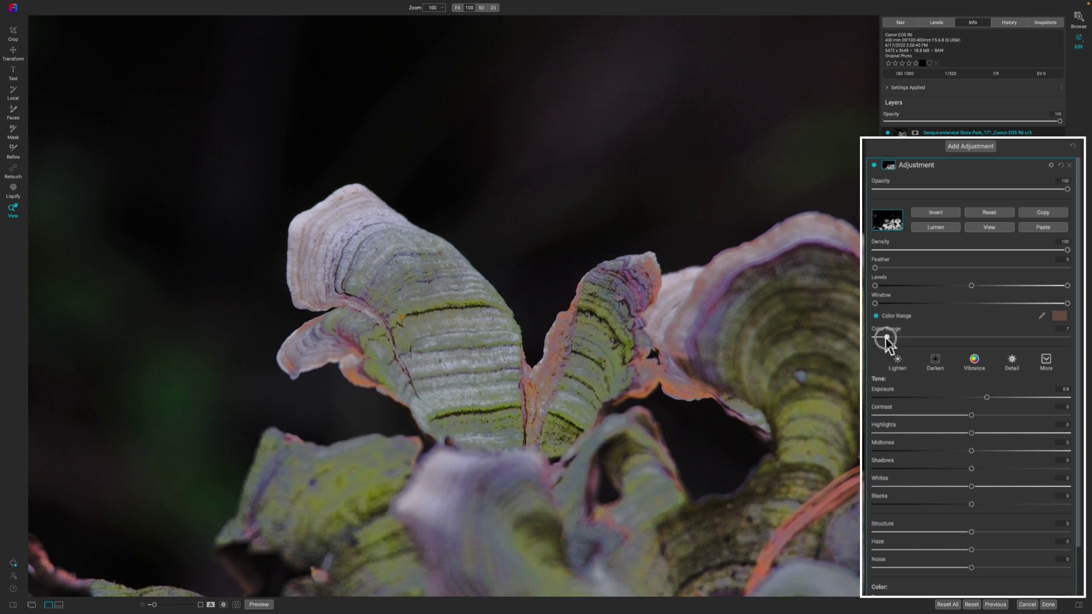
click(926, 212)
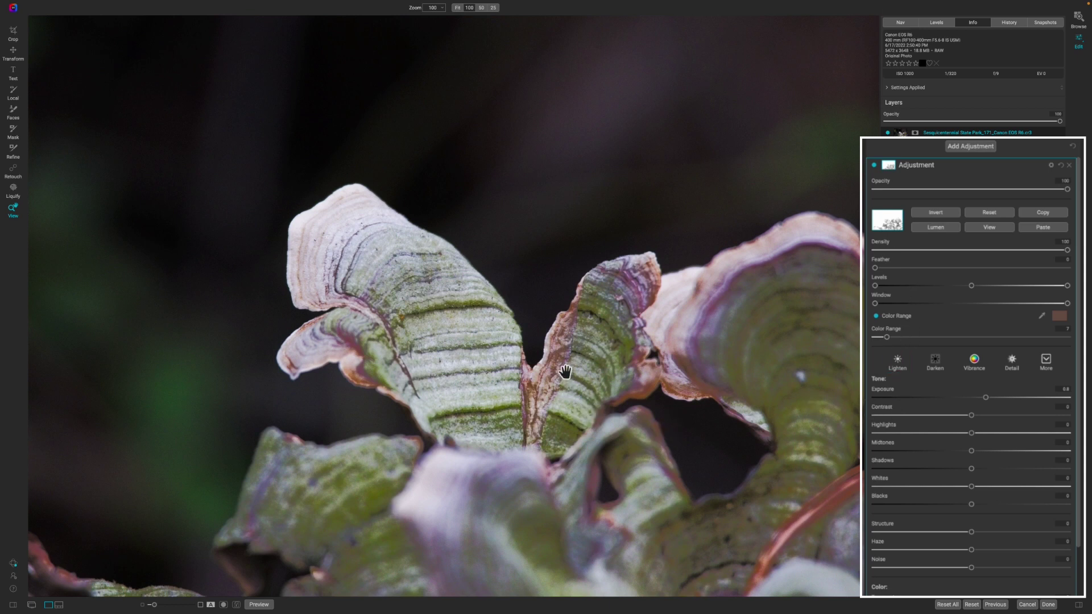
drag(887, 336, 880, 339)
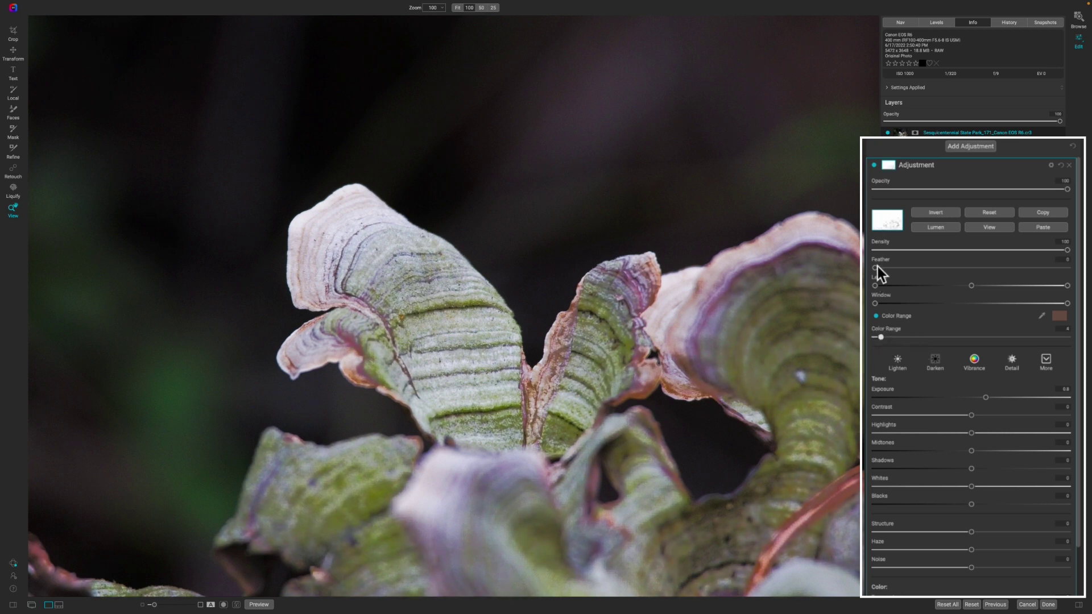
drag(876, 267, 886, 267)
Reset Exposure to zero and raise Saturation on the pink-edge adjustment
double_click(878, 390)
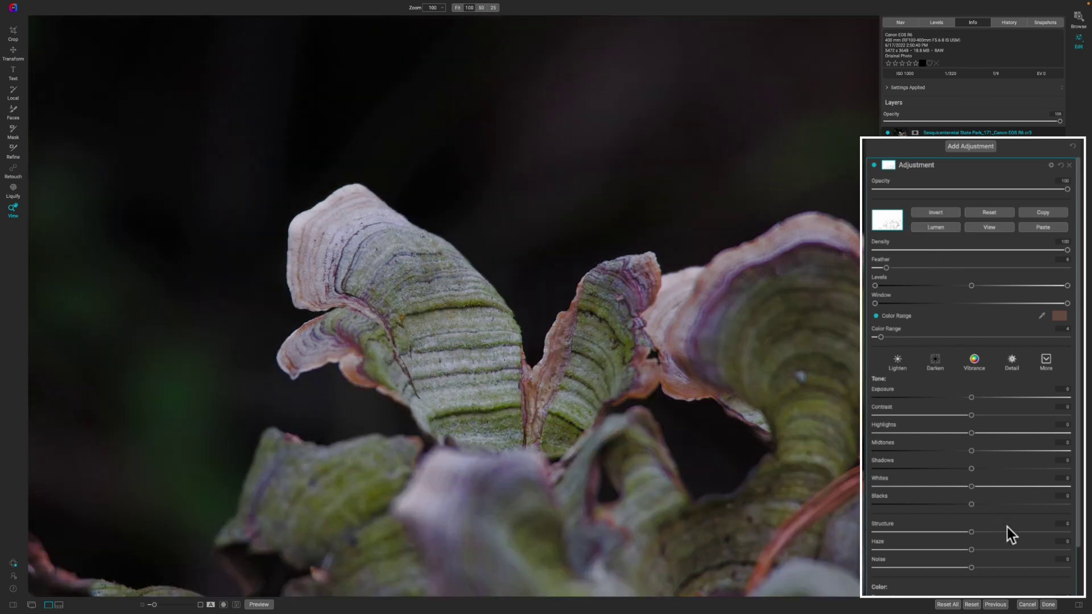
scroll(1007, 528, down, 3)
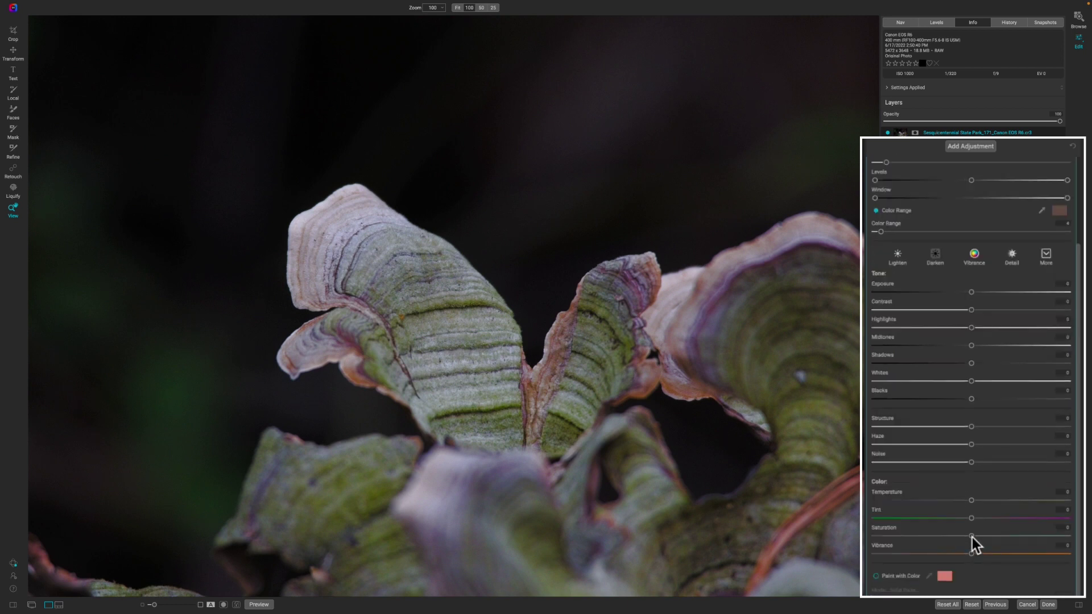
drag(971, 535, 1001, 537)
scroll(599, 437, down, 2)
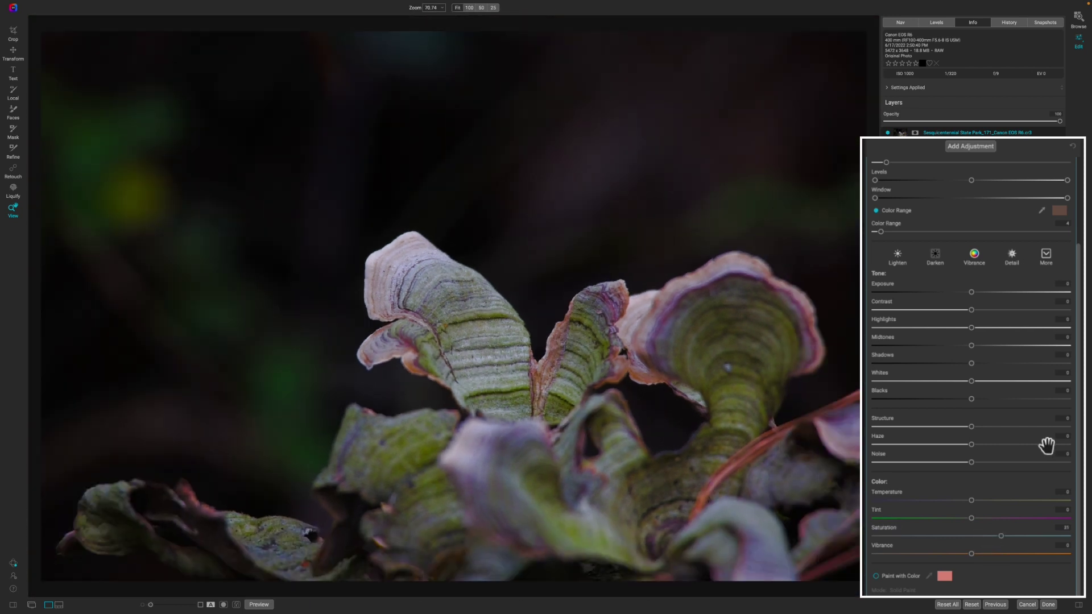
Compare the Pink Adjustment hidden and shown
drag(1075, 438, 1066, 222)
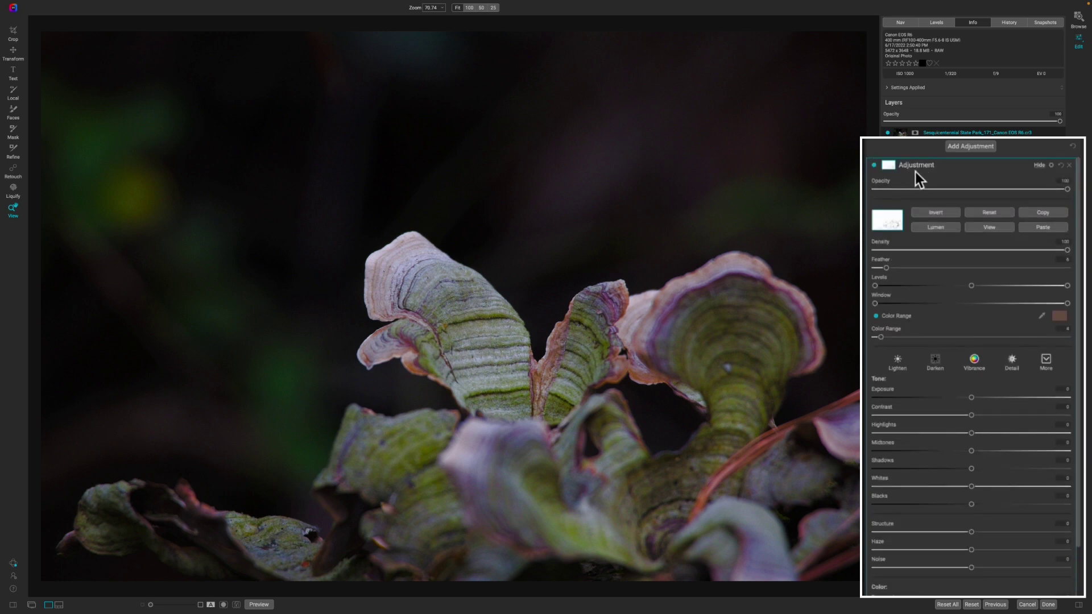
click(873, 165)
click(874, 165)
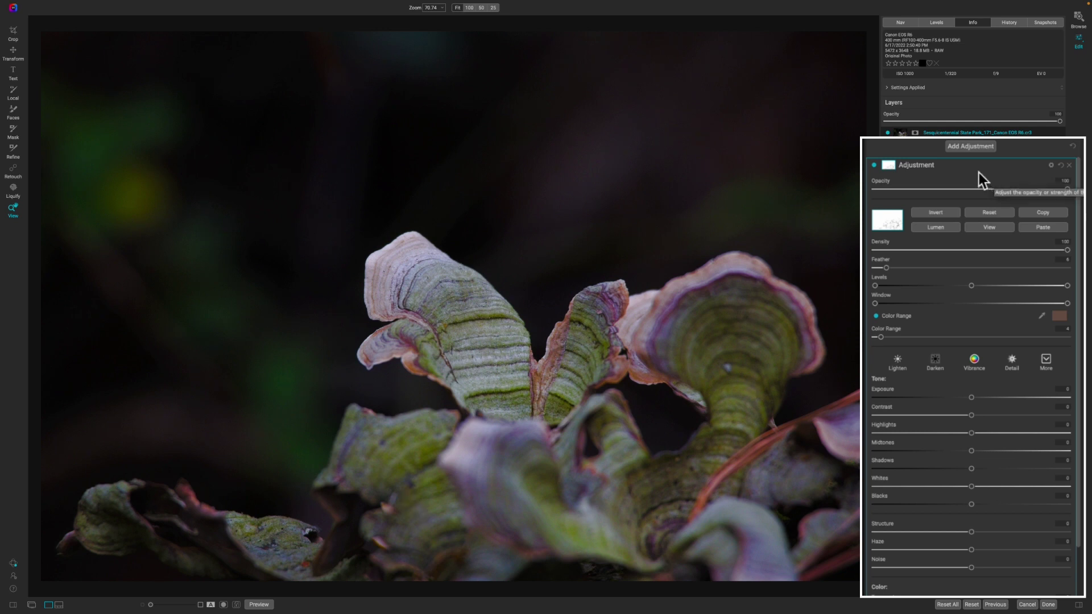
click(944, 165)
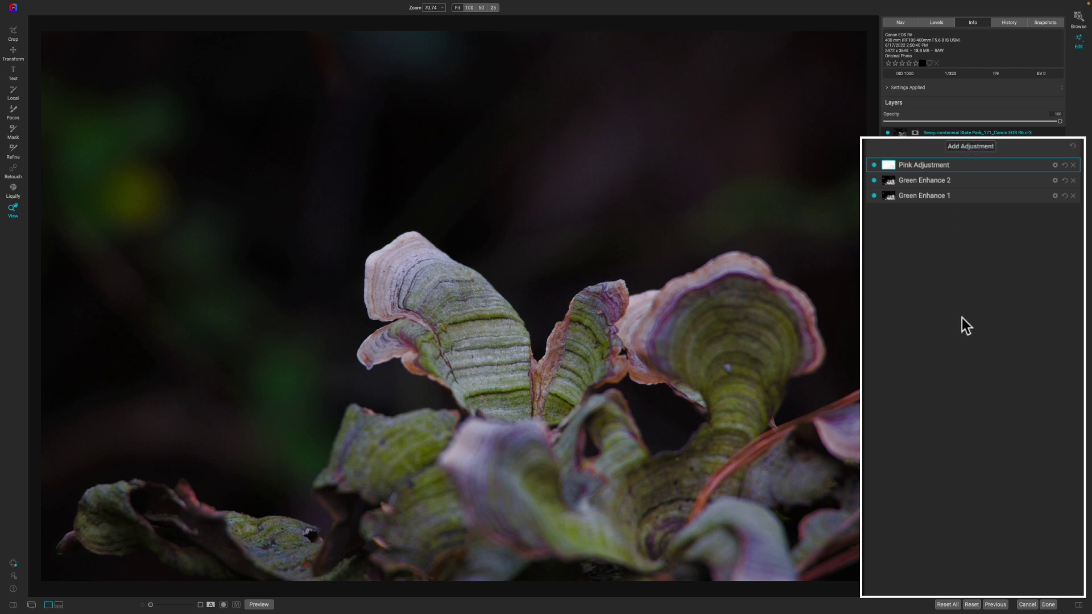
Add a new adjustment layer, invert its mask to cover the whole photo, and set Contrast to 39
key(k)
click(888, 166)
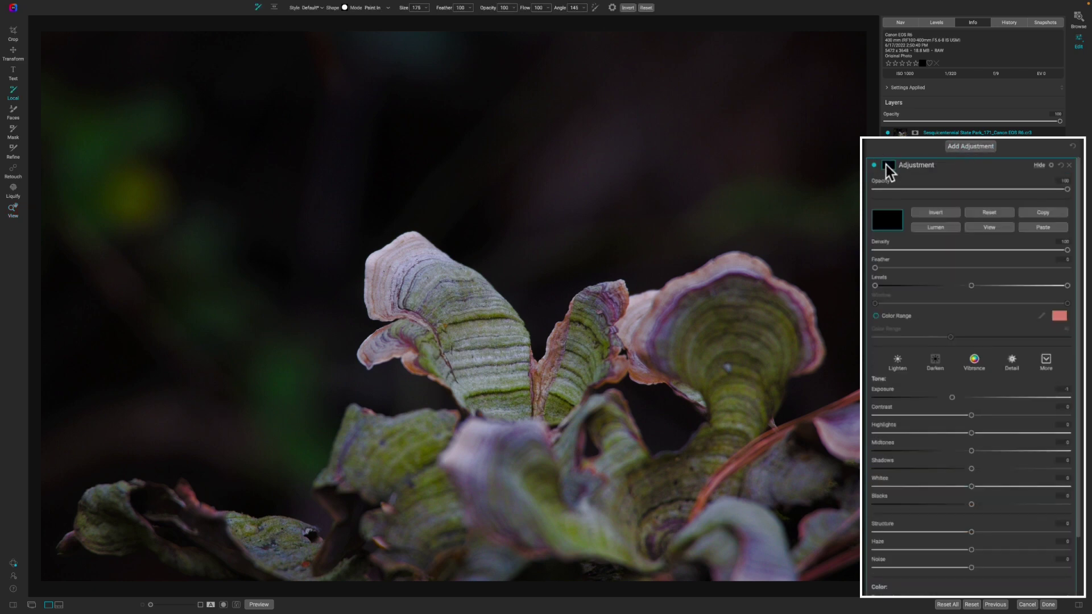
click(921, 214)
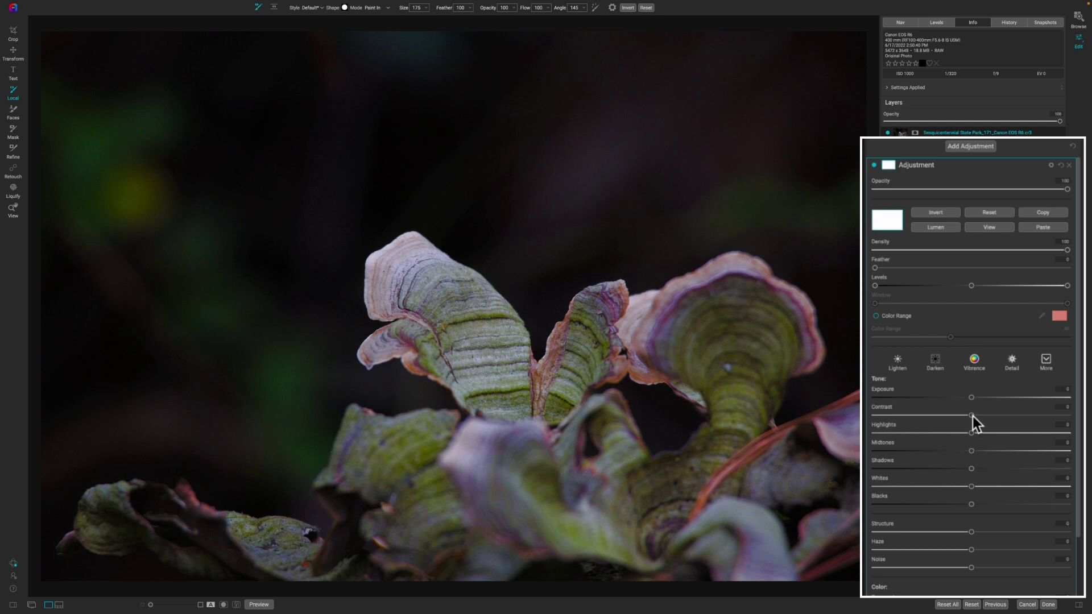
drag(973, 416, 1007, 419)
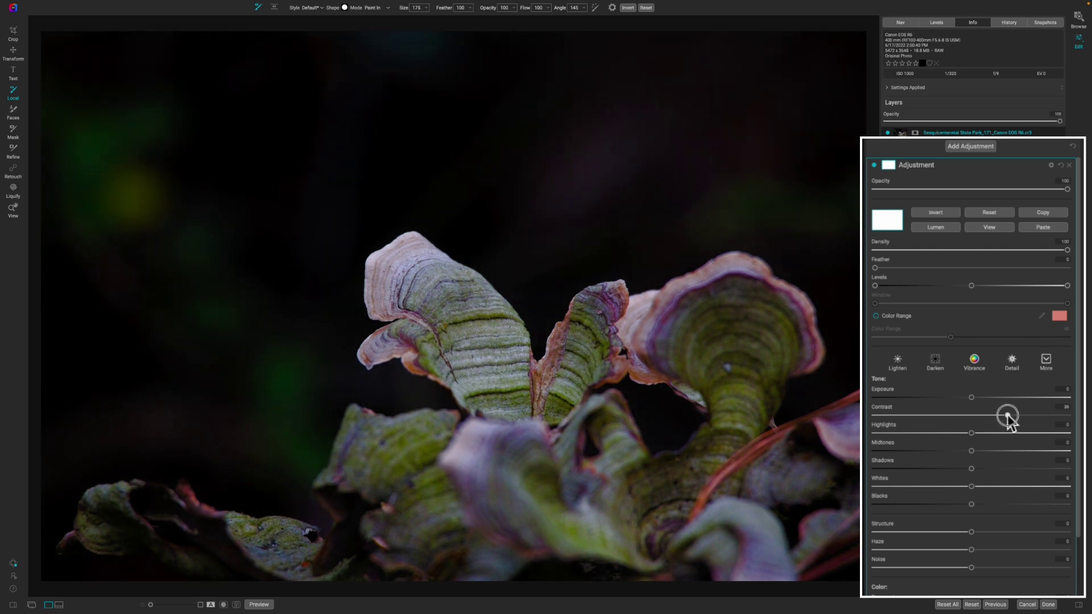
drag(1008, 420, 1009, 420)
mouse_move(522, 11)
Reset Contrast to 0, set Exposure to −0.65, and switch the layer off to compare
double_click(888, 407)
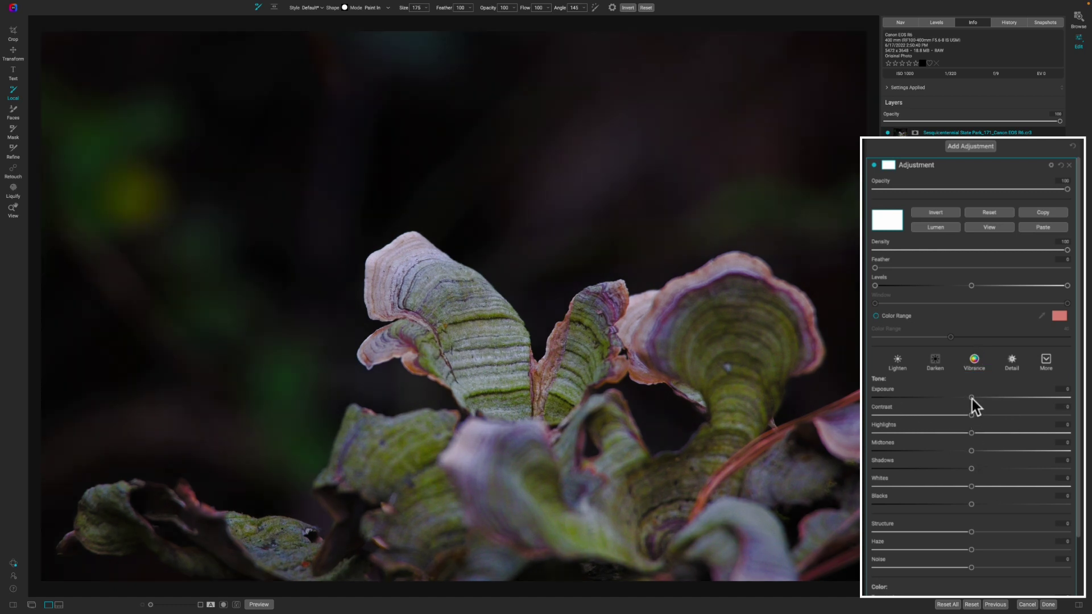
drag(971, 398, 958, 401)
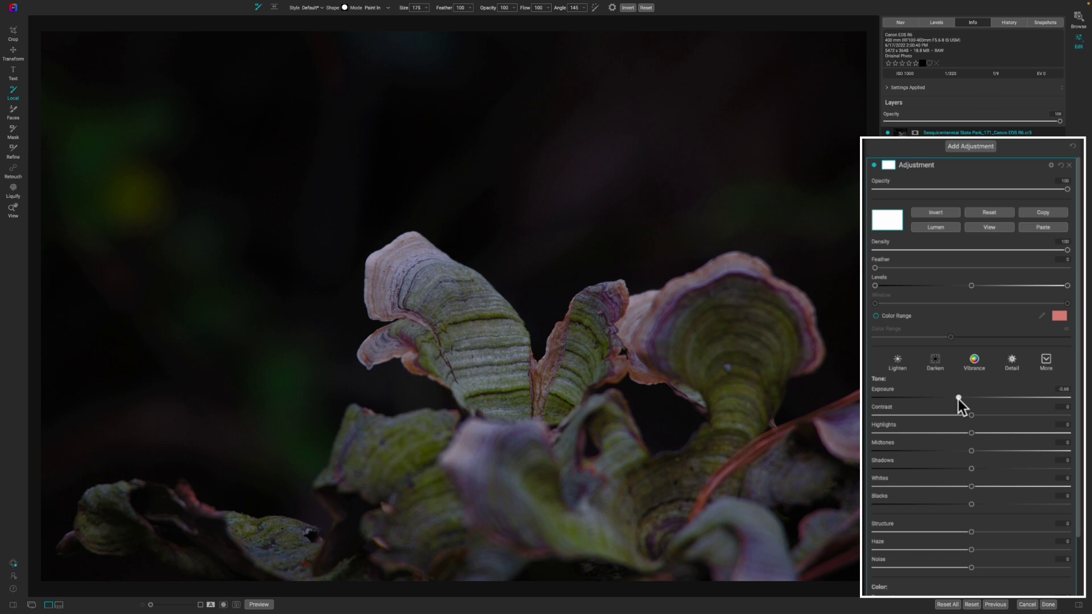
drag(957, 399, 957, 399)
click(875, 165)
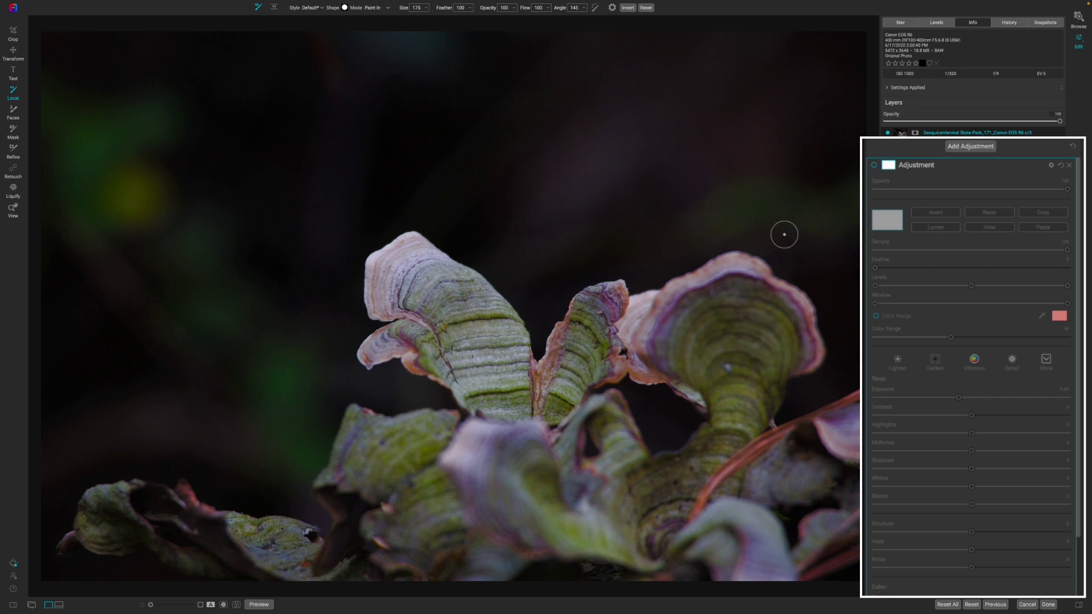
Turn the darkening layer back on, invert its mask, and set brush opacity 61, size 400
click(874, 165)
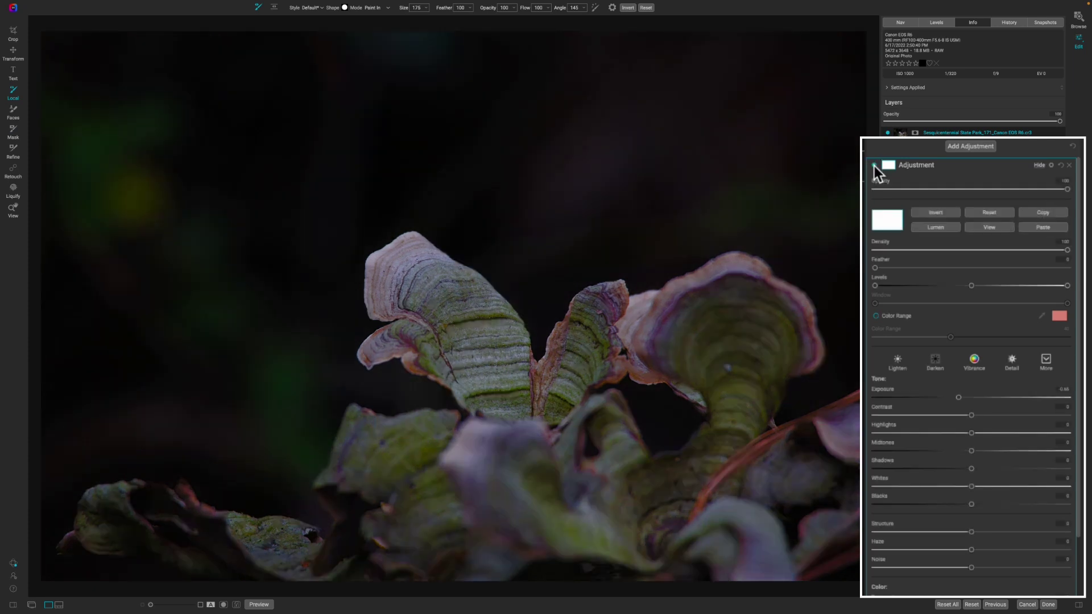
click(926, 214)
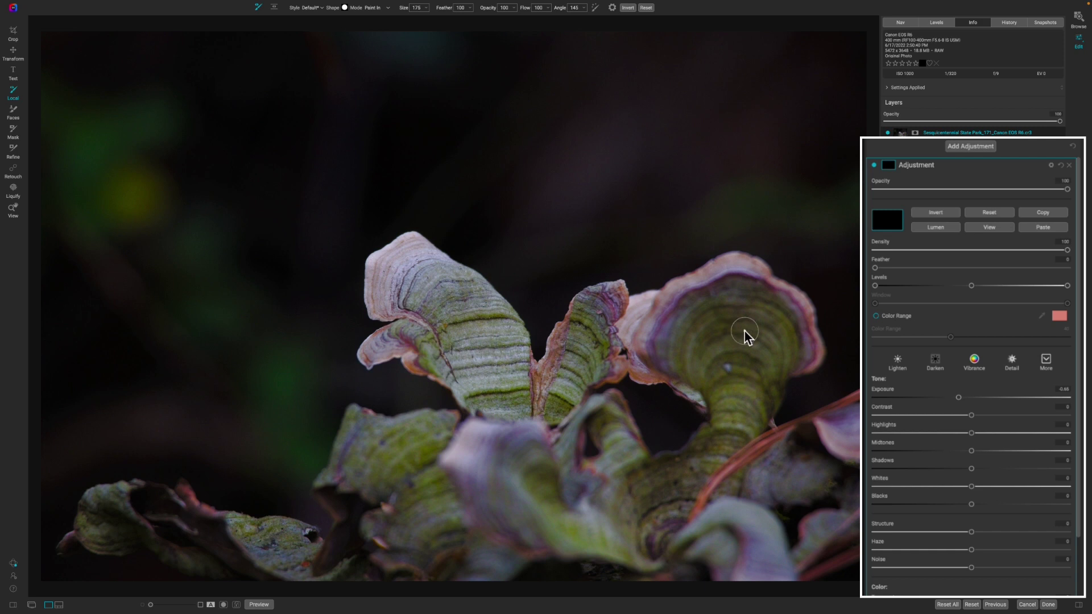
key(bracketright)
key(bracketright)
key(bracketright)
key(bracketright)
drag(490, 11, 465, 17)
key(bracketright)
key(bracketright)
key(bracketright)
key(bracketright)
key(bracketright)
key(bracketleft)
key(bracketleft)
key(bracketleft)
key(bracketleft)
Paint the darkening over the right mushroom cap, lower area and lower-left mushroom
mouse_move(700, 343)
mouse_down()
mouse_move(702, 324)
mouse_move(726, 314)
mouse_move(763, 319)
mouse_move(767, 336)
mouse_up()
key(bracketleft)
key(bracketleft)
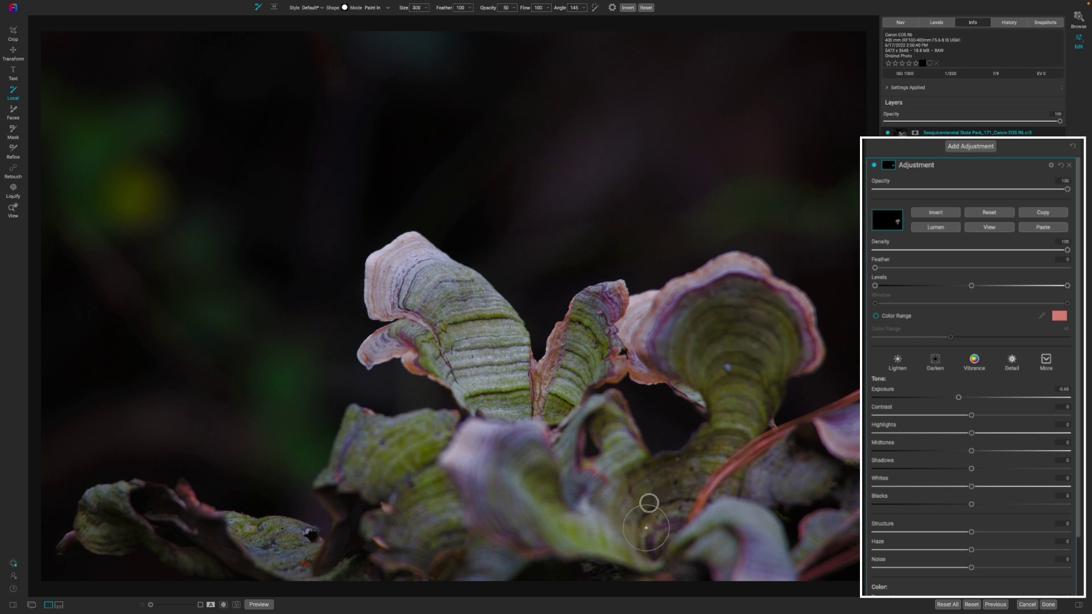
mouse_move(646, 527)
mouse_down()
mouse_move(653, 485)
mouse_move(709, 463)
mouse_move(624, 504)
mouse_move(607, 525)
mouse_up()
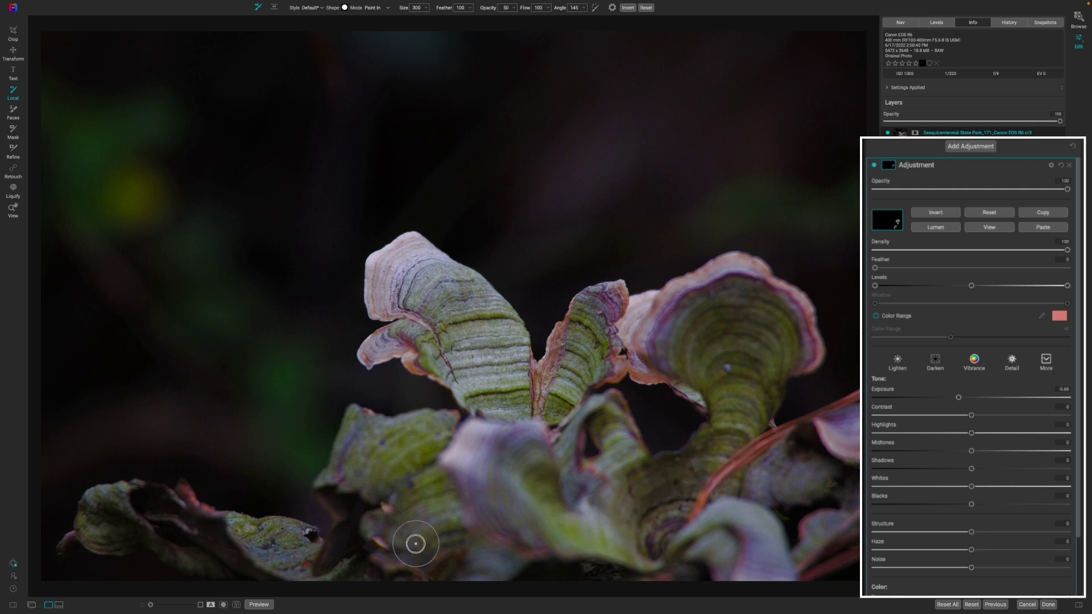
mouse_move(391, 530)
mouse_down()
mouse_move(440, 531)
mouse_move(398, 489)
mouse_move(339, 465)
mouse_up()
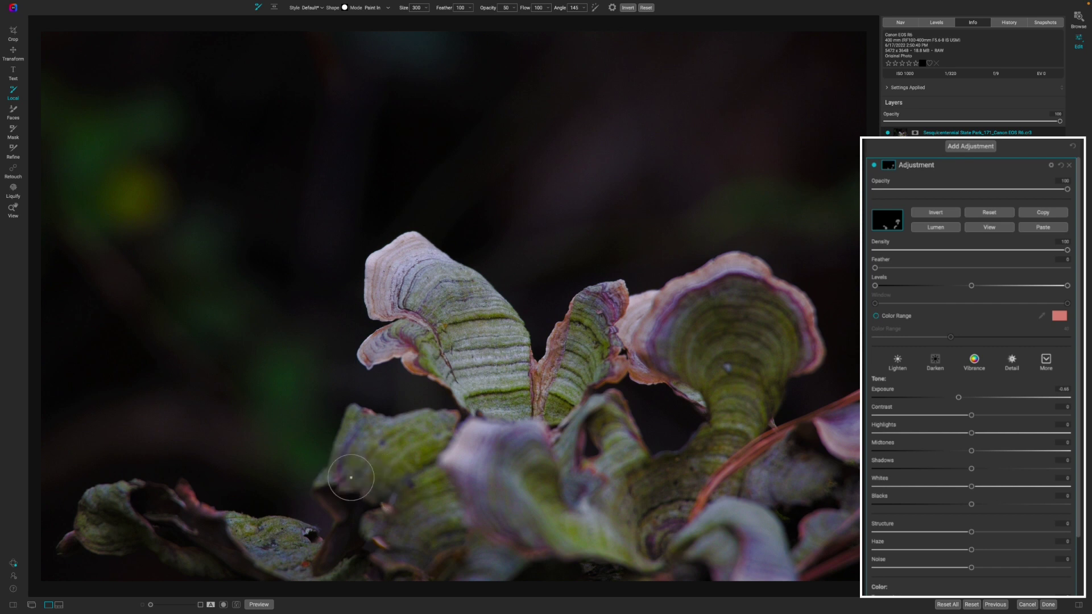
With an 800 brush, darken the background around the fungus and a lower fungus patch
key(bracketright)
key(bracketright)
key(bracketright)
key(bracketright)
key(bracketright)
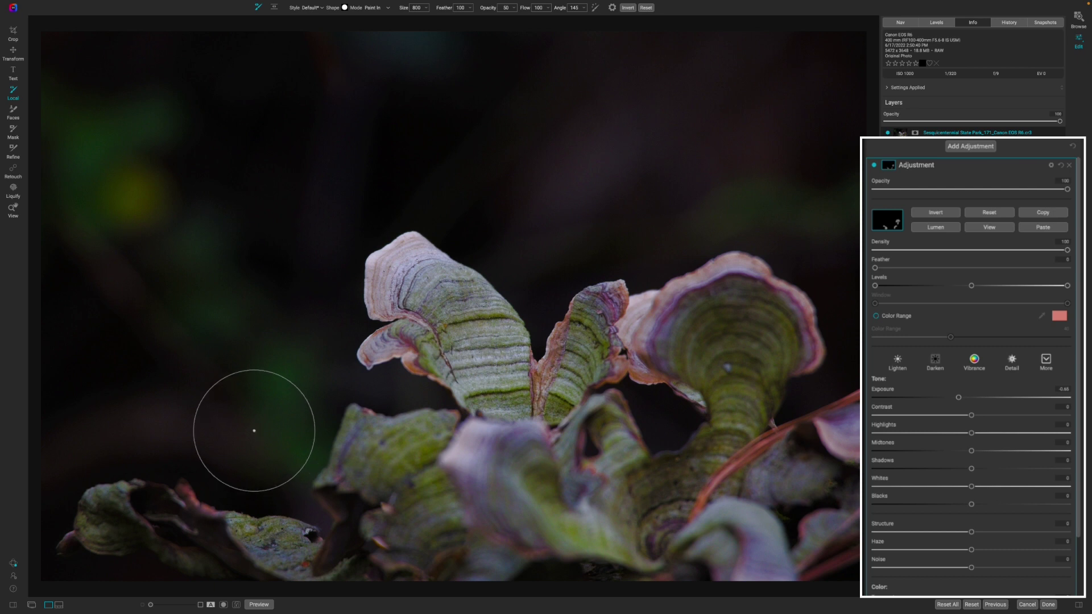
click(263, 421)
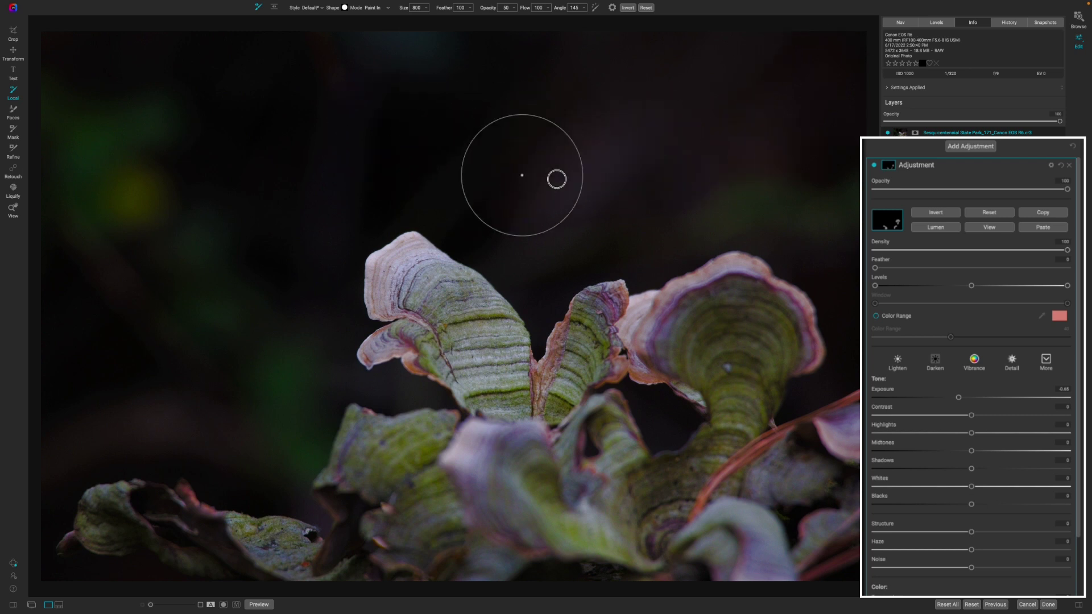
mouse_move(738, 163)
mouse_down()
mouse_move(831, 209)
mouse_move(850, 239)
mouse_move(830, 233)
mouse_up()
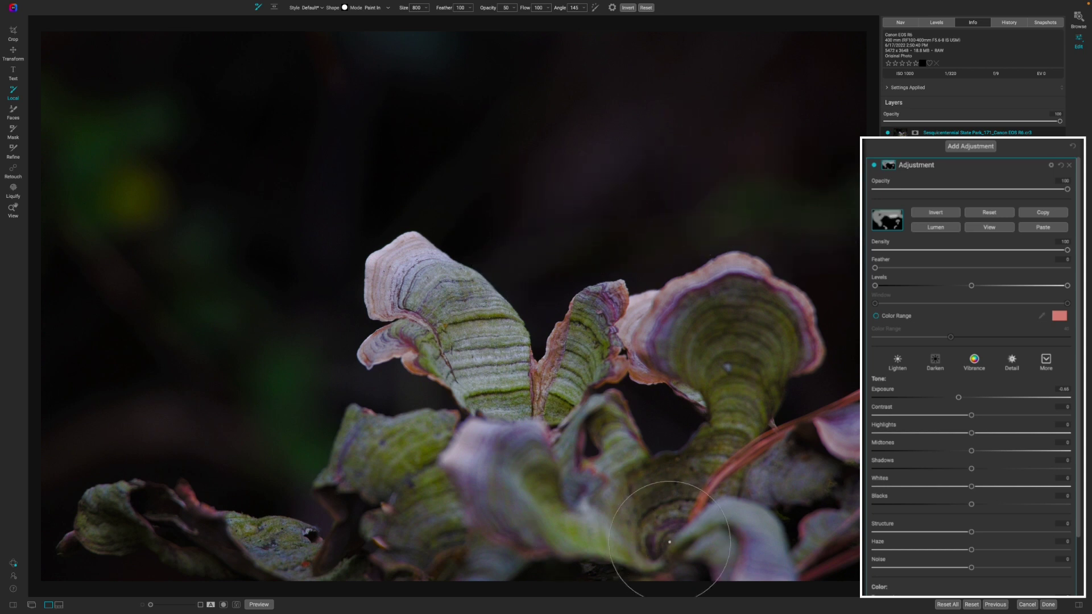
scroll(725, 549, down, 5)
scroll(696, 532, down, 1)
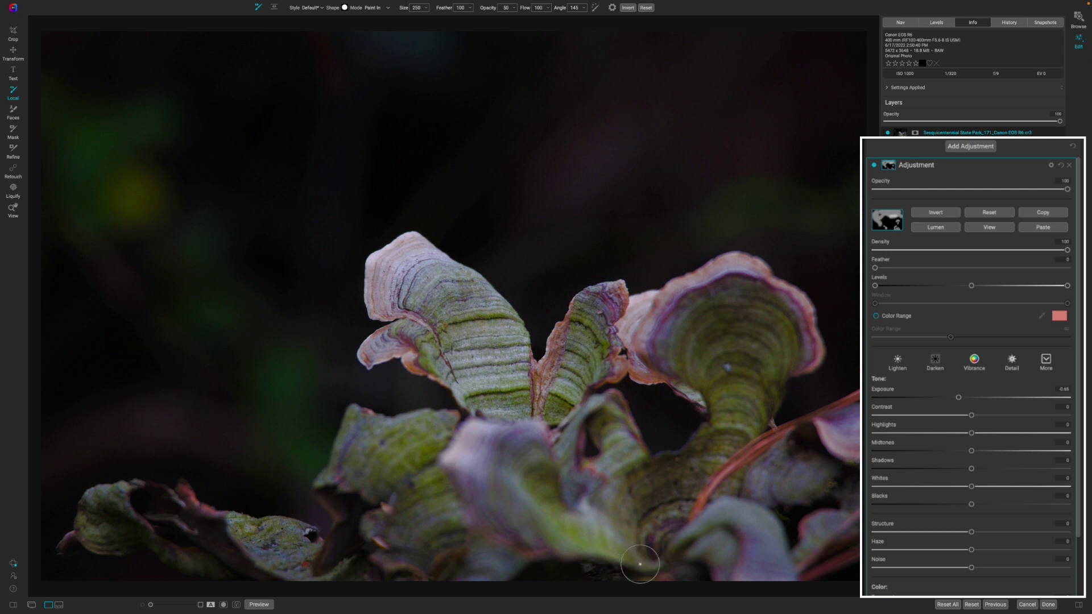
scroll(671, 549, down, 1)
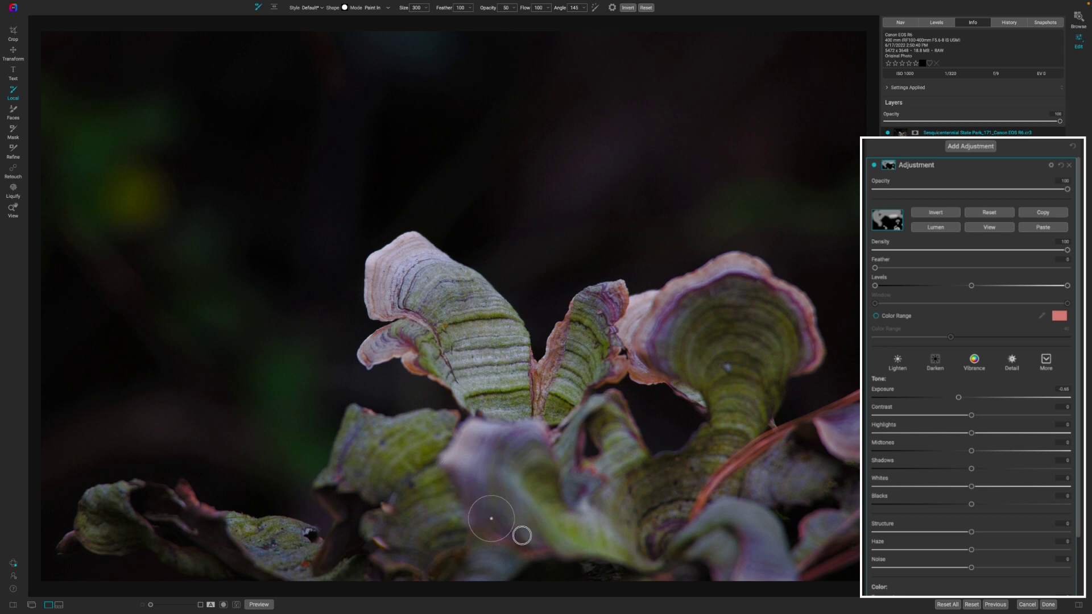
drag(597, 558, 598, 561)
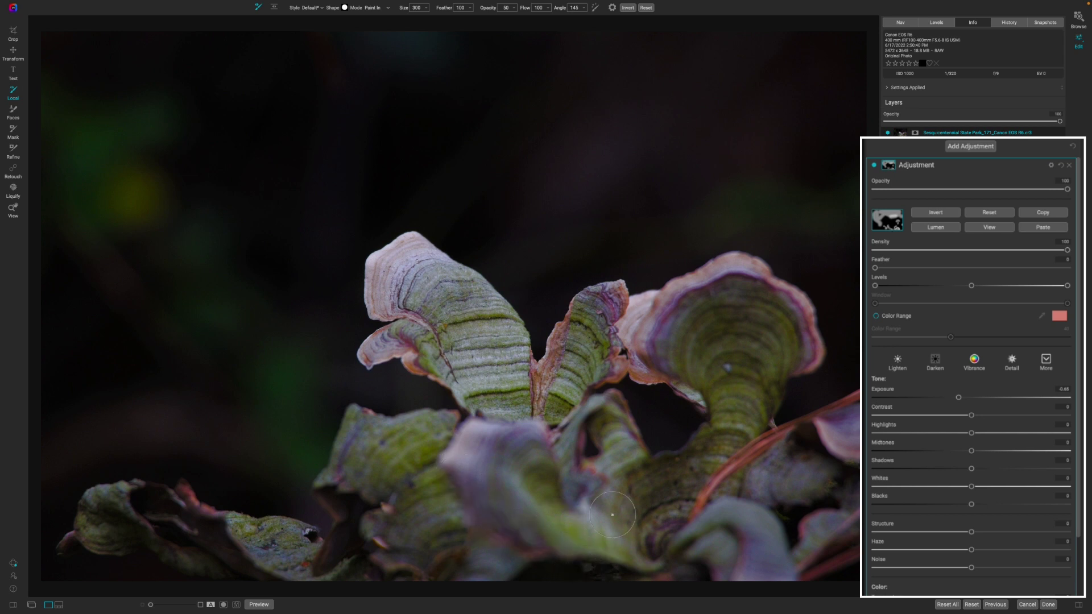
click(933, 227)
click(873, 166)
click(874, 165)
click(1052, 165)
click(937, 210)
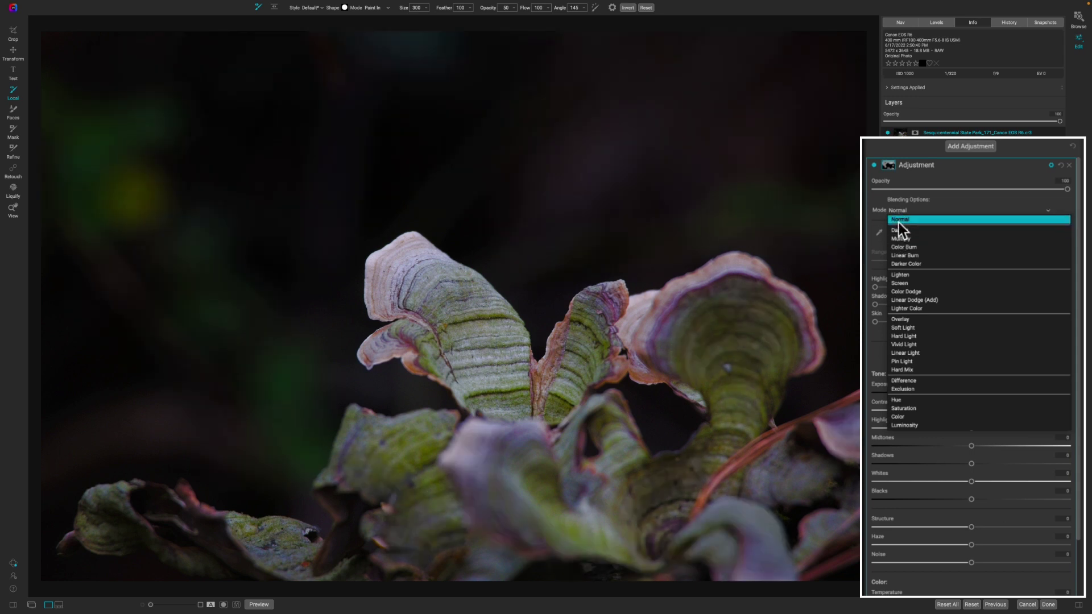
click(898, 222)
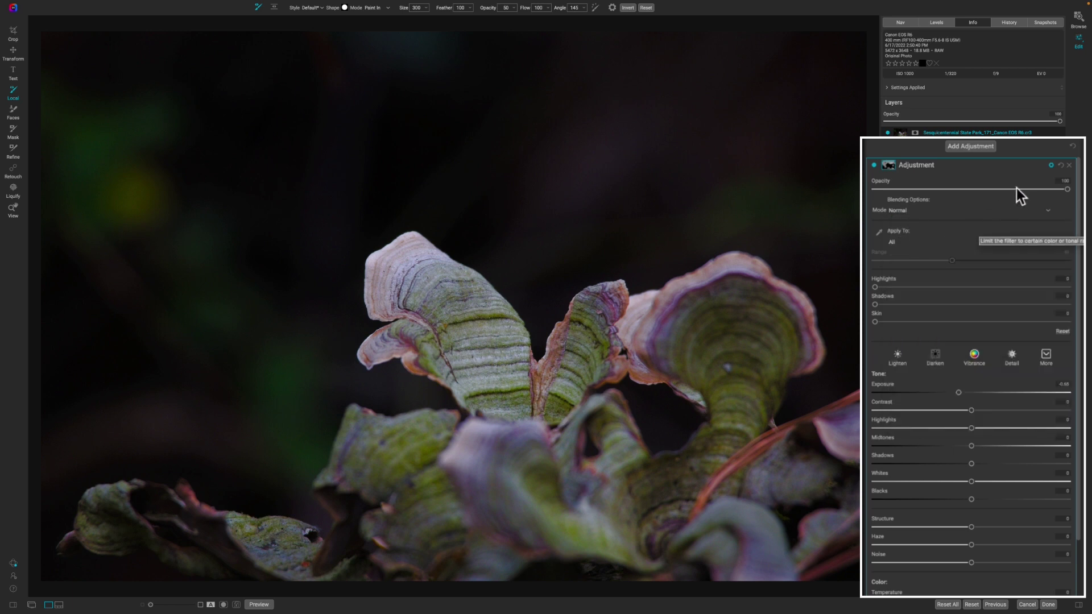
click(1050, 165)
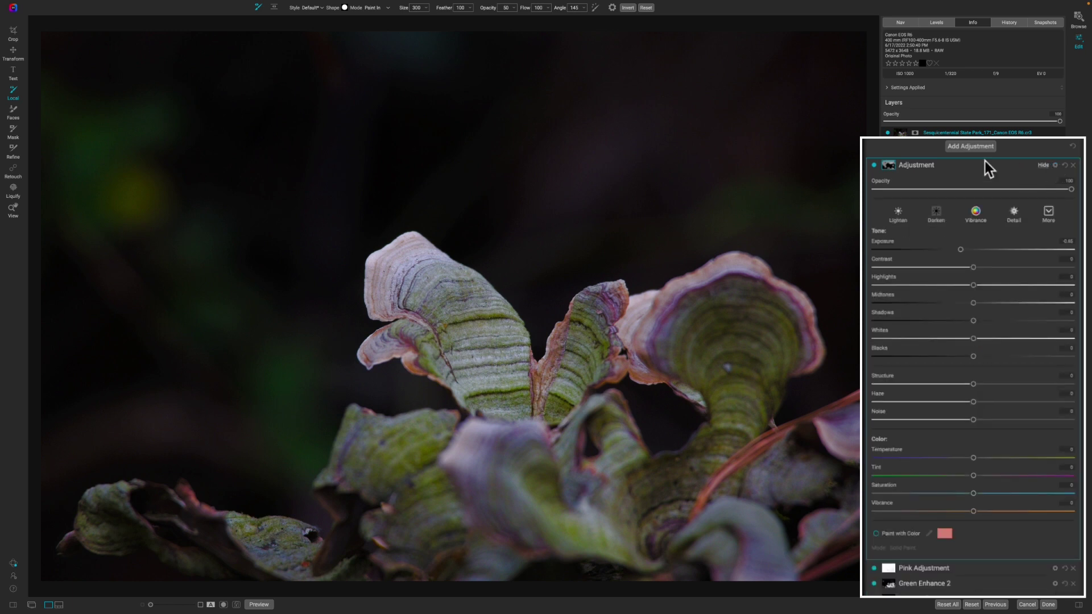
Rename the darkening layer to 'Burn'
double_click(933, 166)
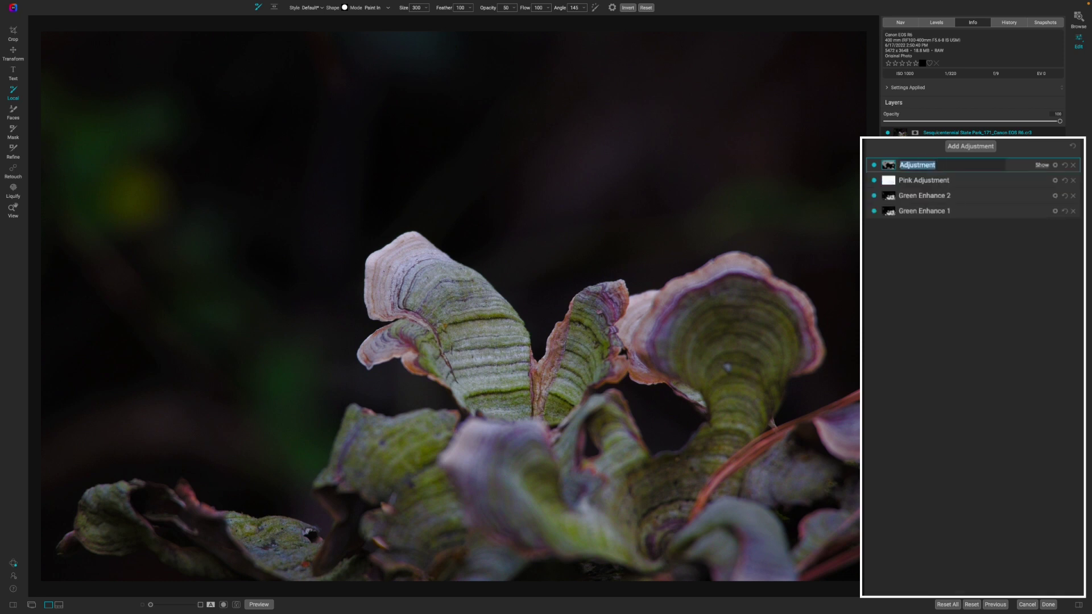
text(Burn)
key(Return)
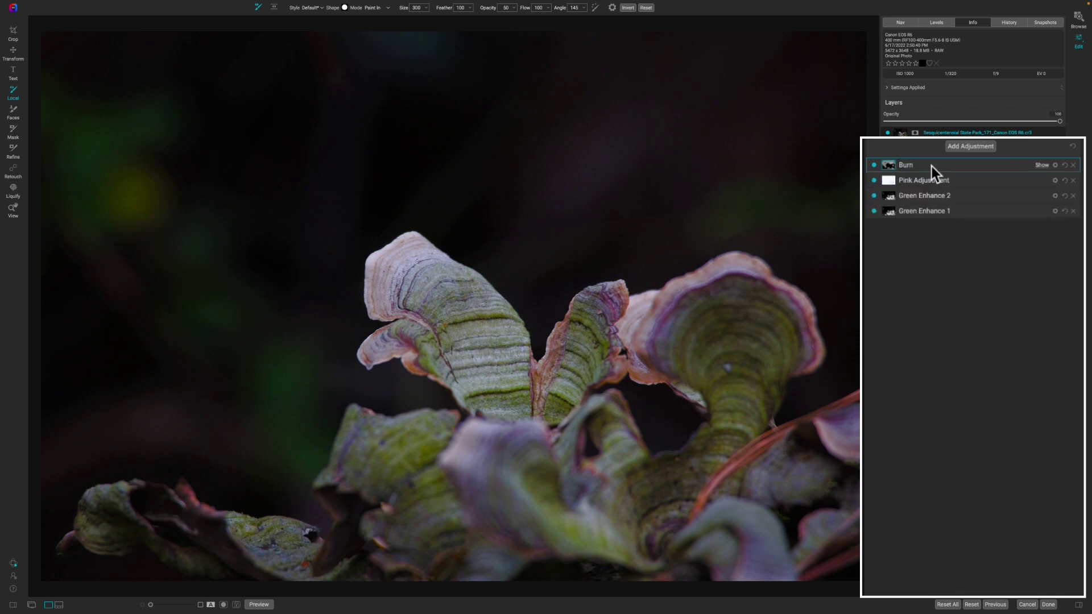
Add a new adjustment layer named 'Dodge' with the Lighten preset
click(956, 149)
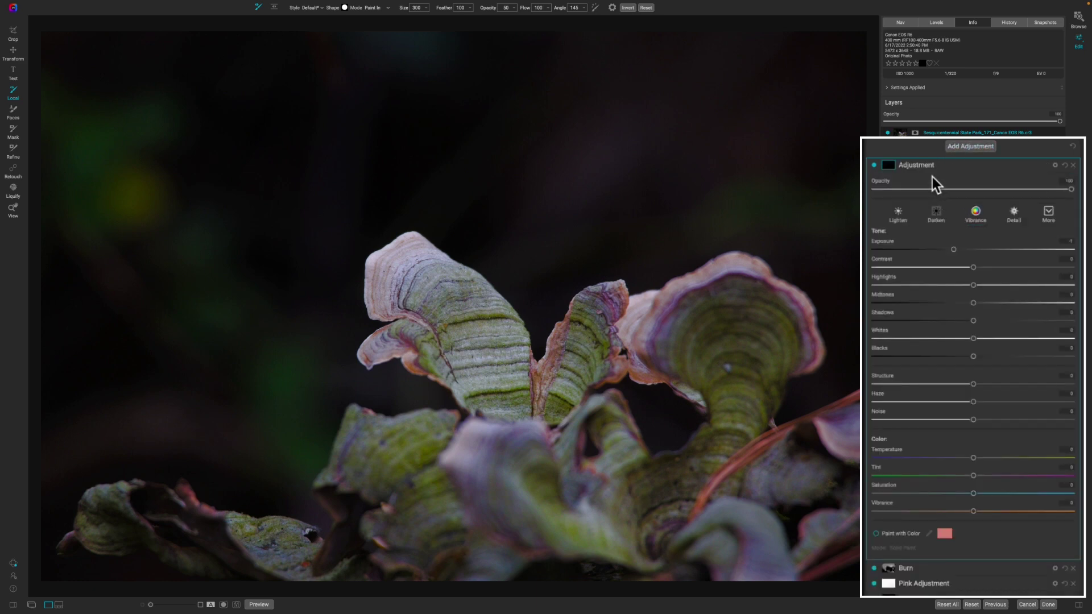
double_click(931, 167)
text(Dodge)
key(Return)
click(898, 214)
Brighten the central fungus band and upper leaf, then the lower-left leaf at opacity 18, size 300
drag(474, 364, 515, 360)
mouse_move(423, 310)
mouse_down()
mouse_move(405, 277)
mouse_move(427, 262)
mouse_move(455, 256)
mouse_move(483, 279)
mouse_up()
key(bracketleft)
key(bracketleft)
key(bracketleft)
key(bracketleft)
key(bracketleft)
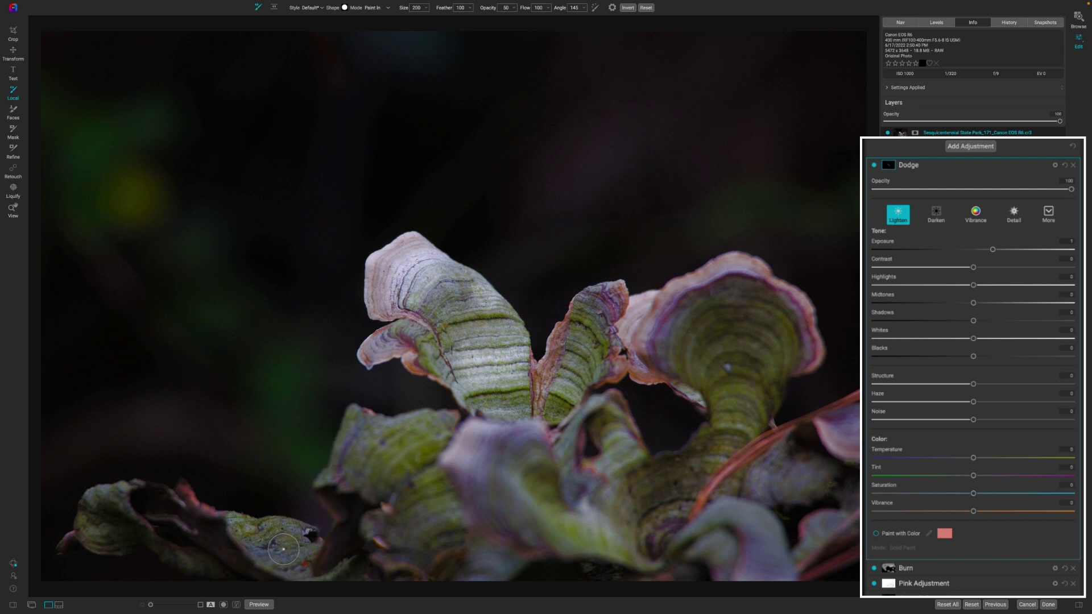
key(bracketright)
key(bracketright)
key(bracketright)
drag(488, 8, 474, 12)
key(bracketright)
mouse_move(296, 557)
mouse_down()
mouse_move(249, 538)
mouse_move(299, 536)
mouse_move(303, 548)
mouse_up()
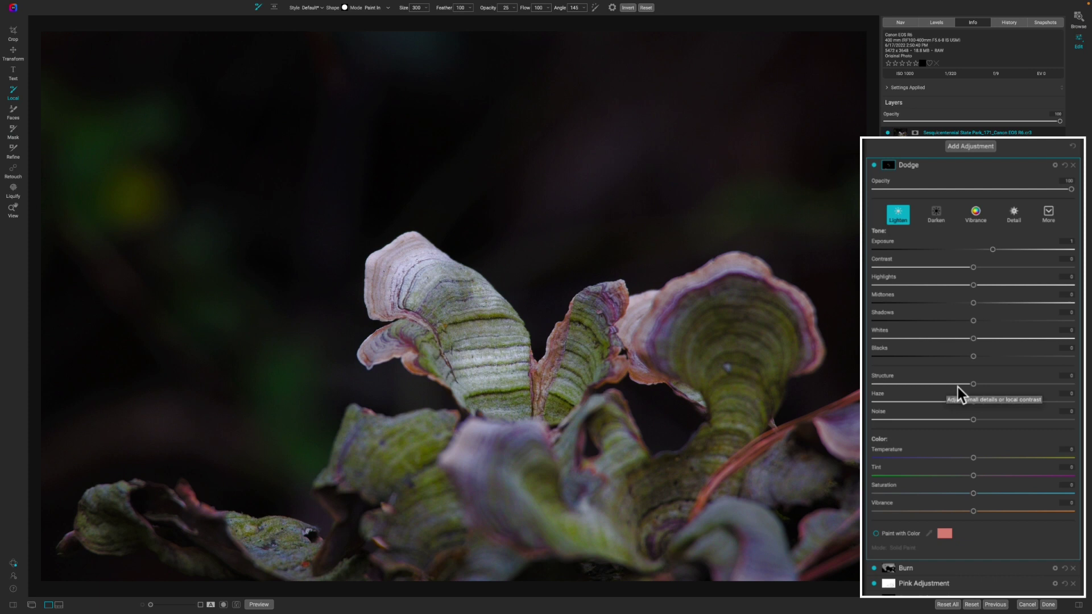
Set Dodge Structure to 16, try then reset Haze to 0, and toggle the layer to compare
mouse_move(973, 384)
mouse_down()
mouse_move(987, 385)
mouse_move(951, 403)
mouse_move(990, 404)
mouse_move(975, 404)
mouse_up()
click(964, 403)
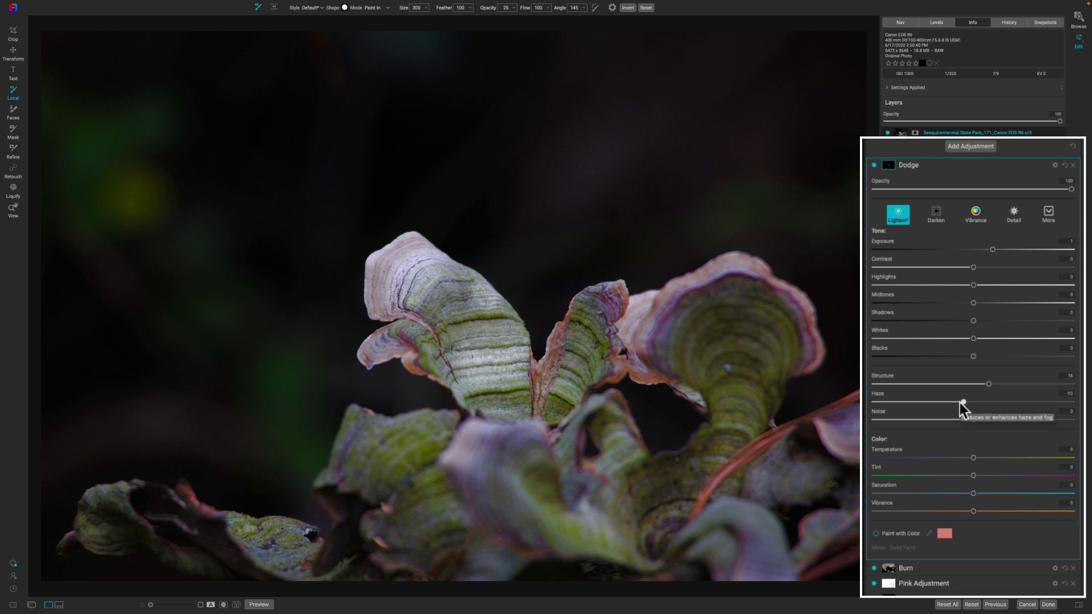
double_click(877, 395)
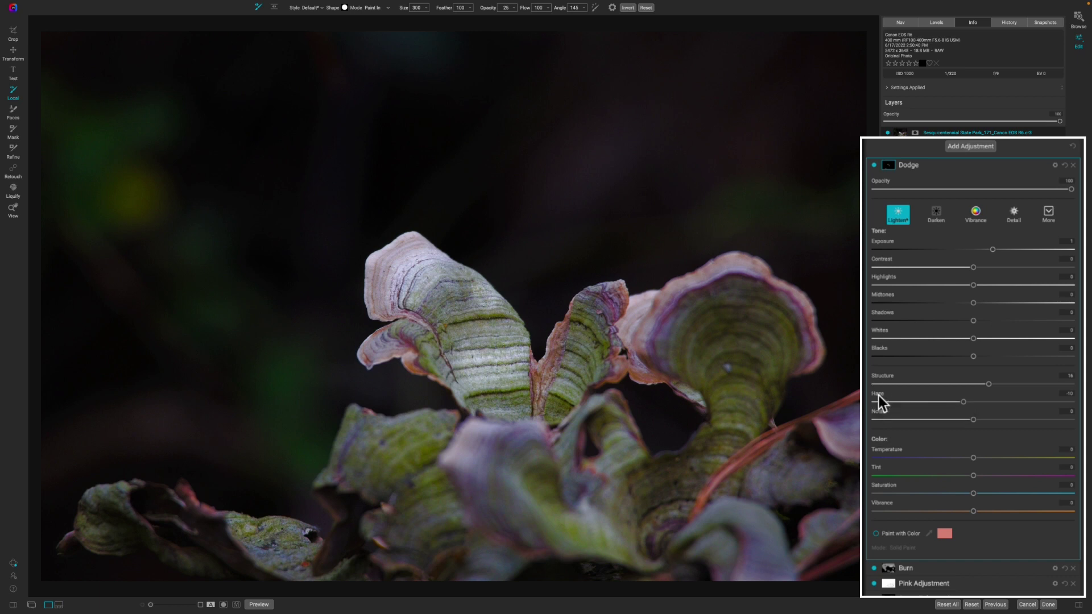
click(874, 165)
click(873, 165)
Feather the Dodge mask to about 36 and lower the layer opacity to about 81
click(890, 167)
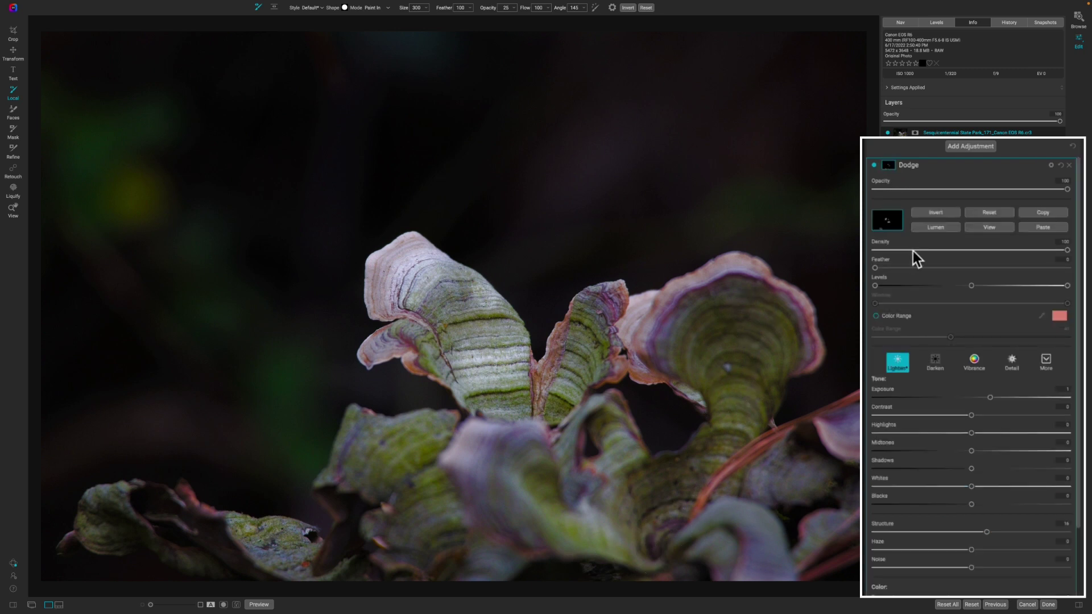
drag(877, 268, 944, 269)
drag(1067, 192, 1030, 192)
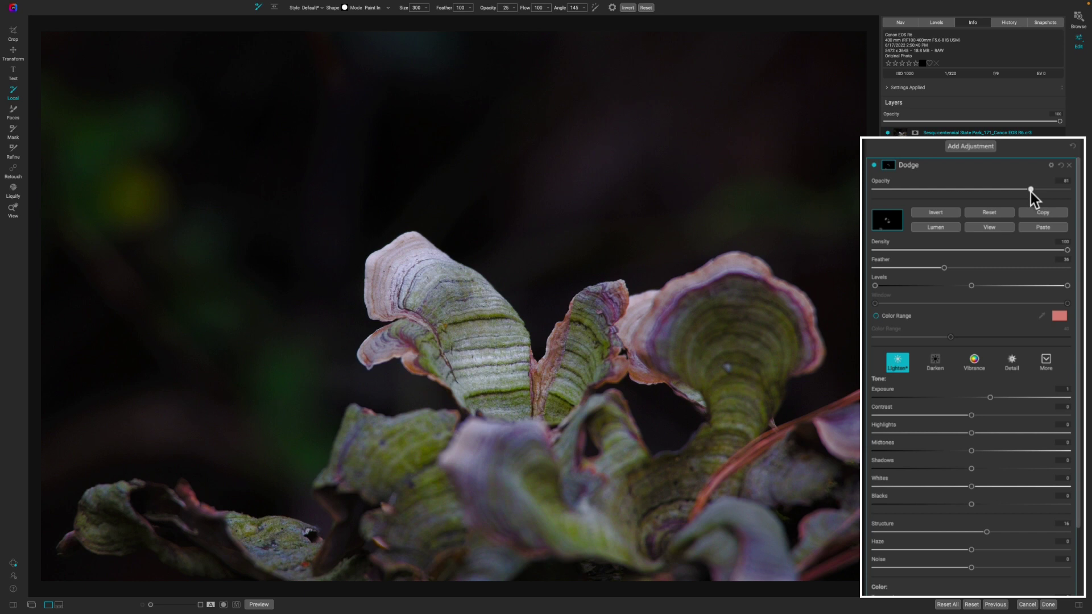
Collapse Dodge and set the new layer's Exposure to about −0.55 with slightly lower Shadows
click(986, 164)
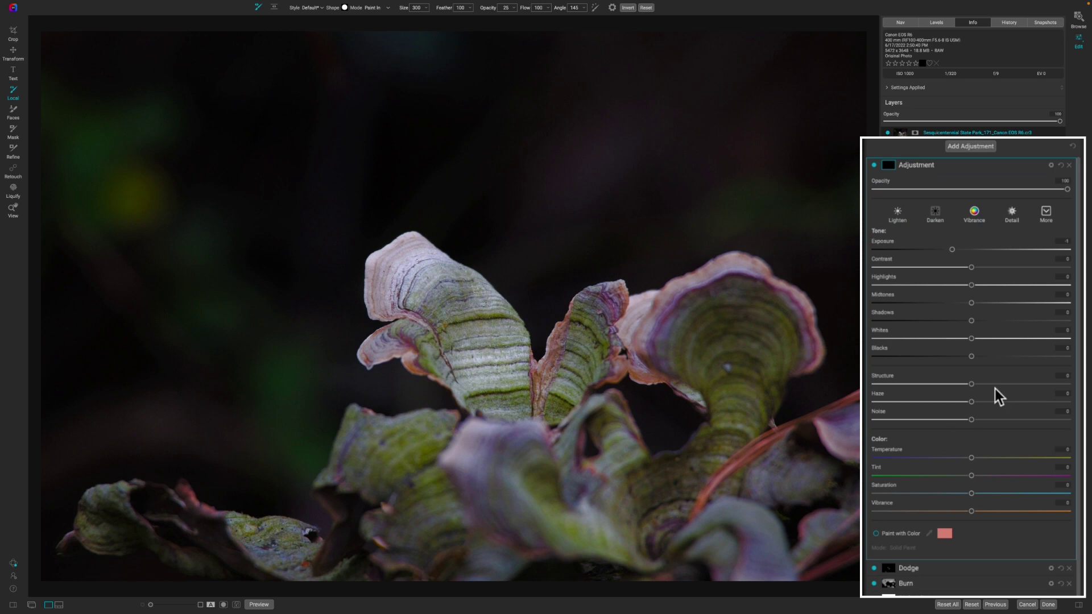
drag(952, 250, 960, 250)
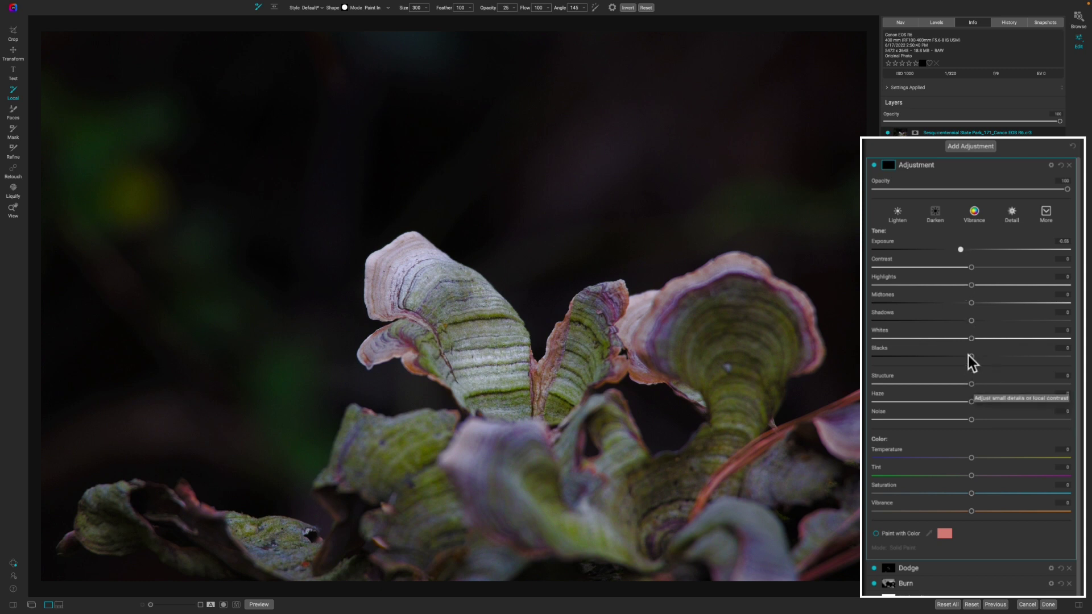
drag(972, 322, 927, 388)
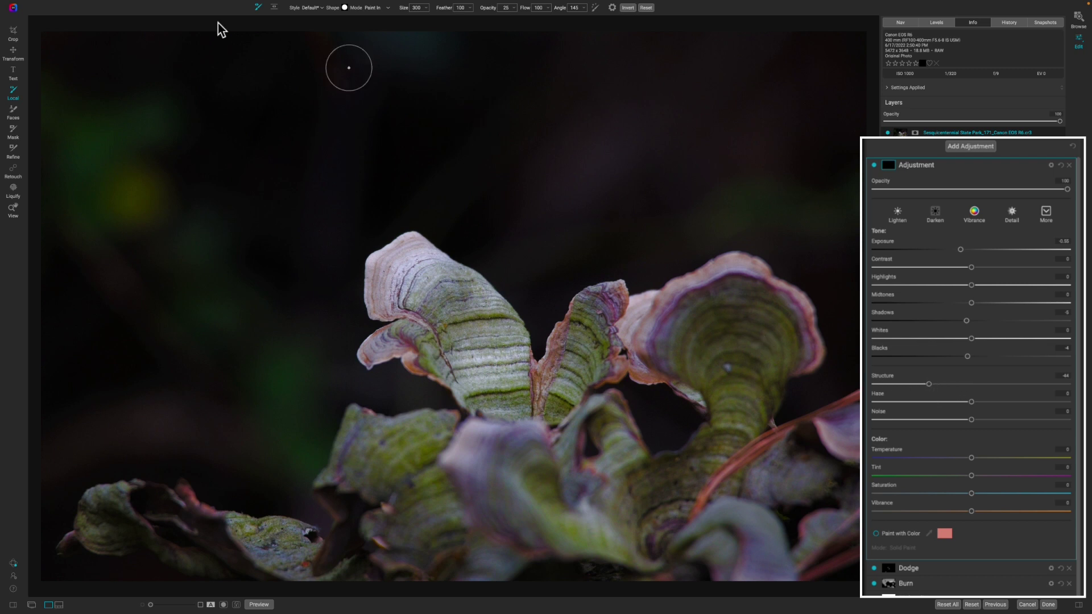
Place a Strong Vignette shape mask with the Center shape over the fungus
click(275, 8)
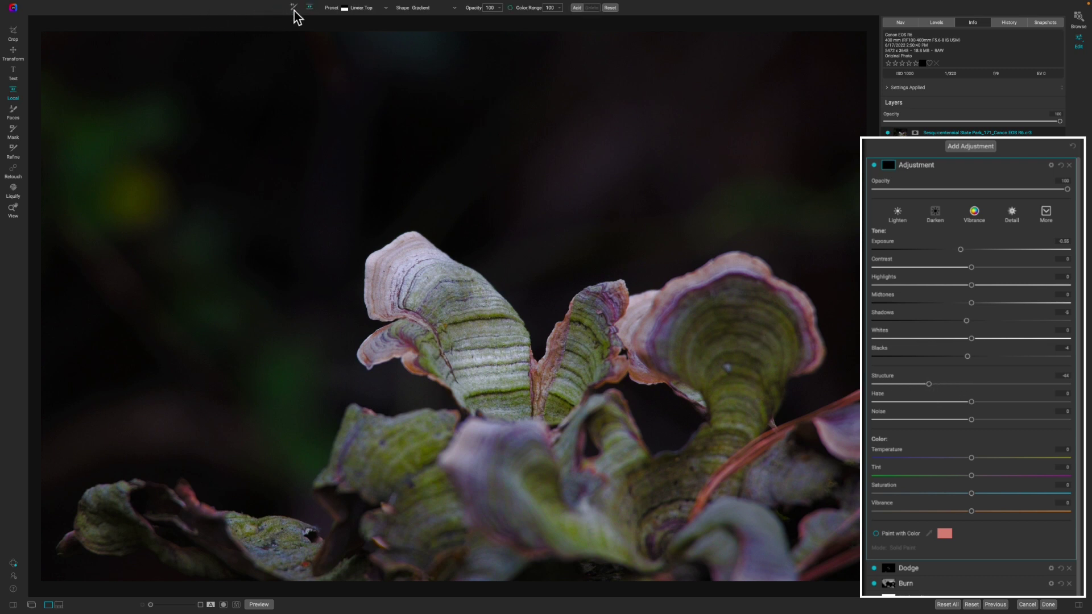
click(369, 8)
click(370, 29)
click(419, 8)
click(422, 19)
click(470, 337)
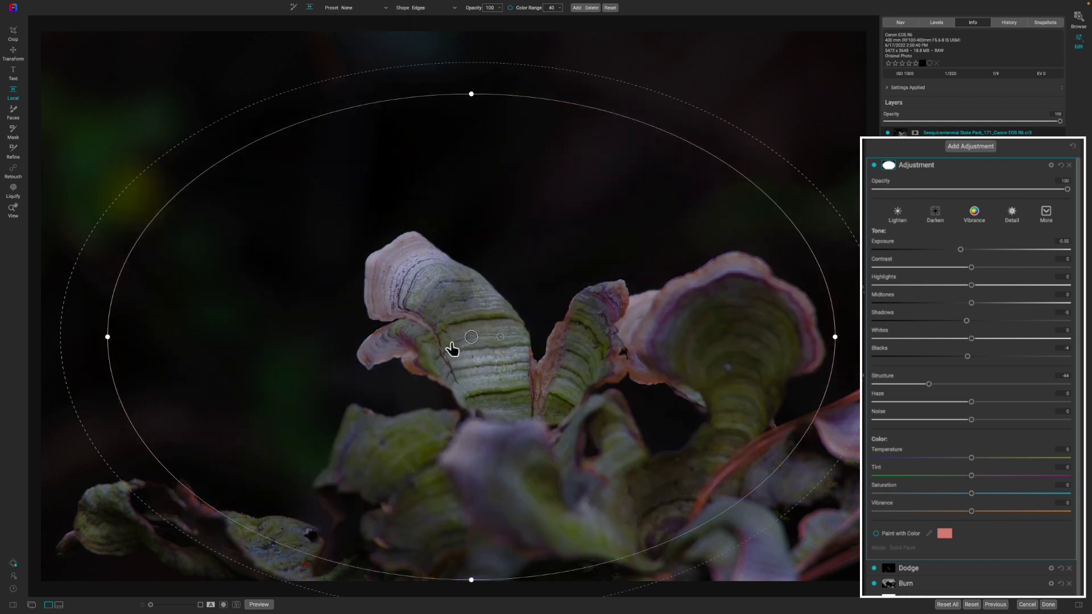
click(430, 11)
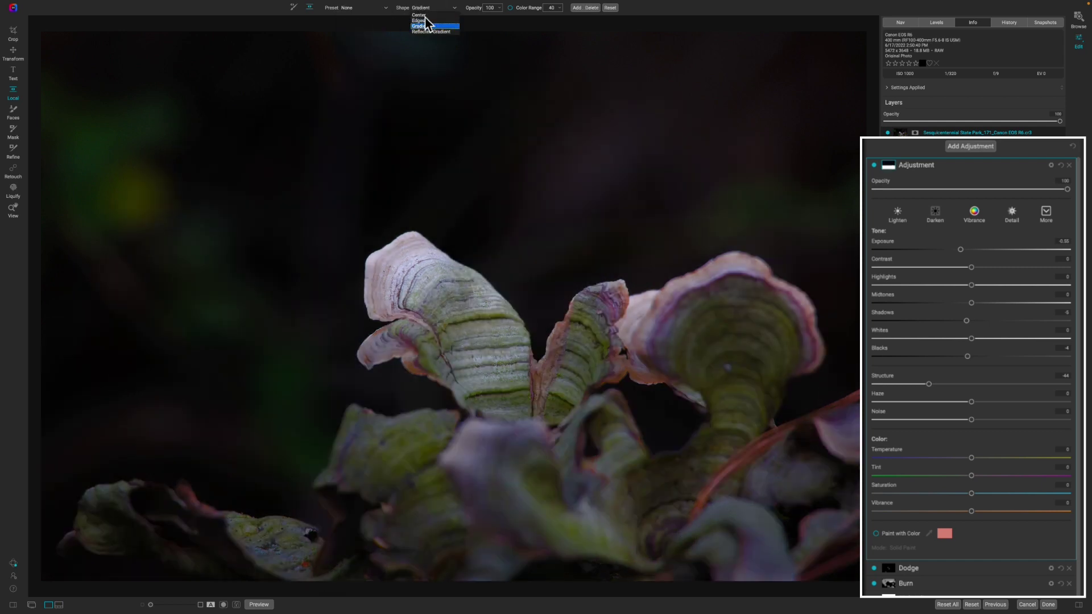
click(424, 16)
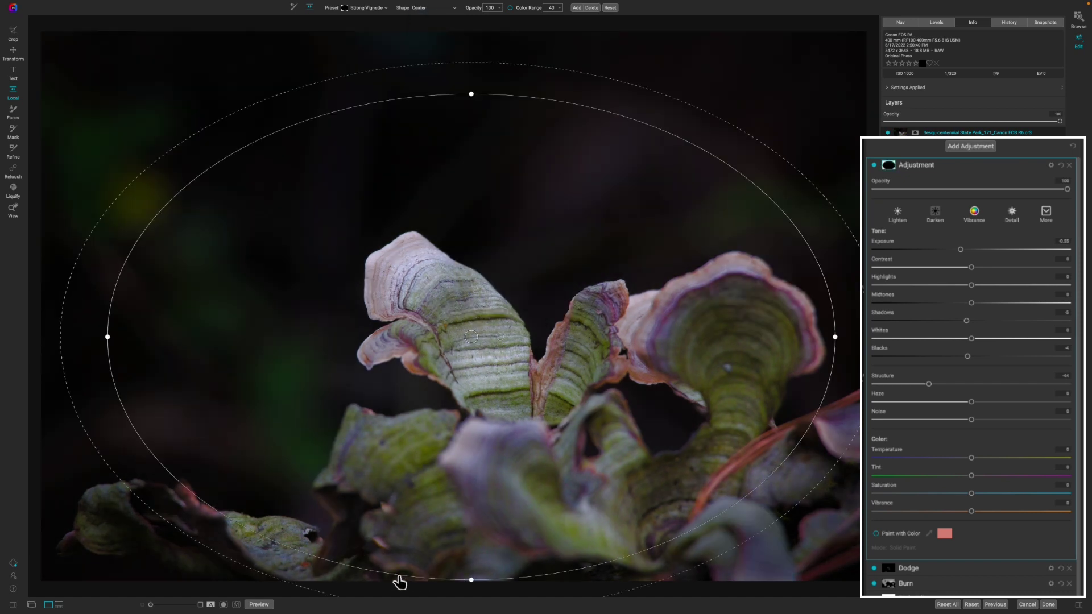
Shrink, tilt and feather the ellipse onto the central leaf, and reduce the layer's opacity
drag(405, 560, 426, 446)
drag(500, 348, 500, 380)
drag(324, 421, 197, 532)
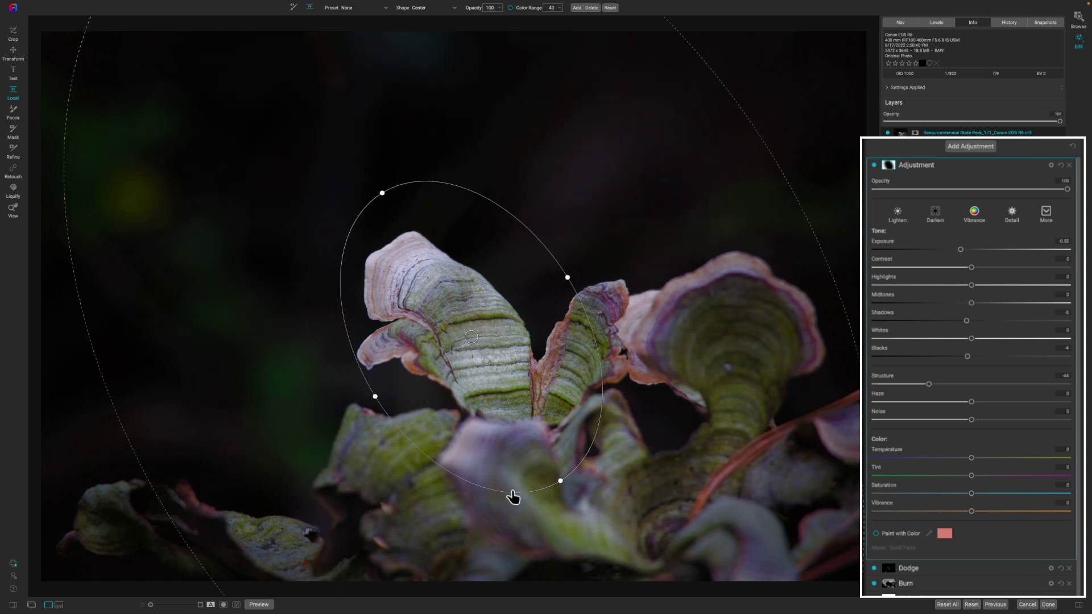
drag(511, 493, 512, 483)
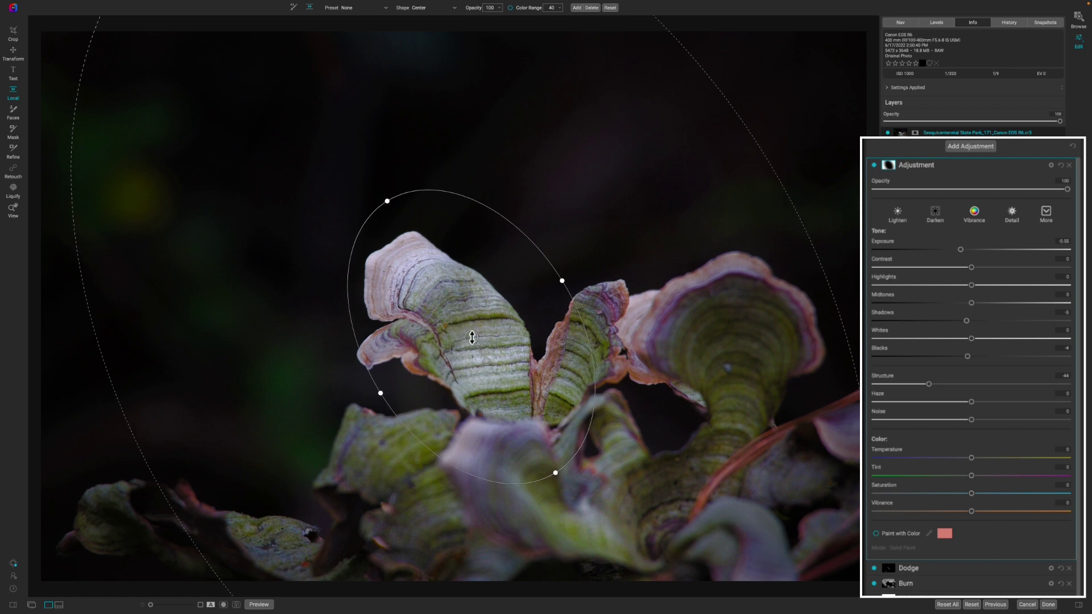
drag(471, 338, 444, 342)
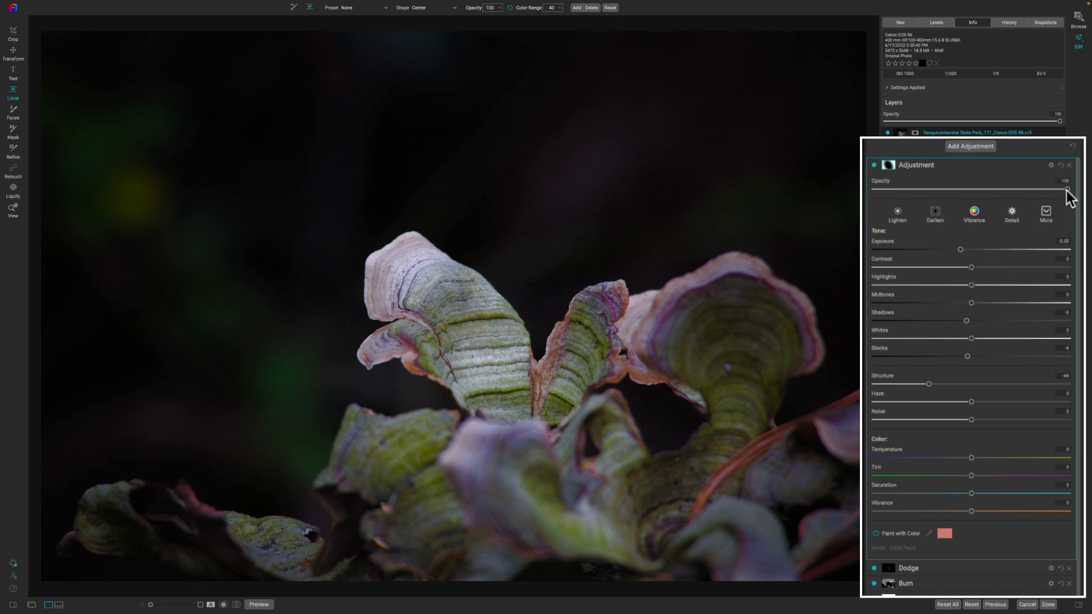
drag(1066, 190, 983, 195)
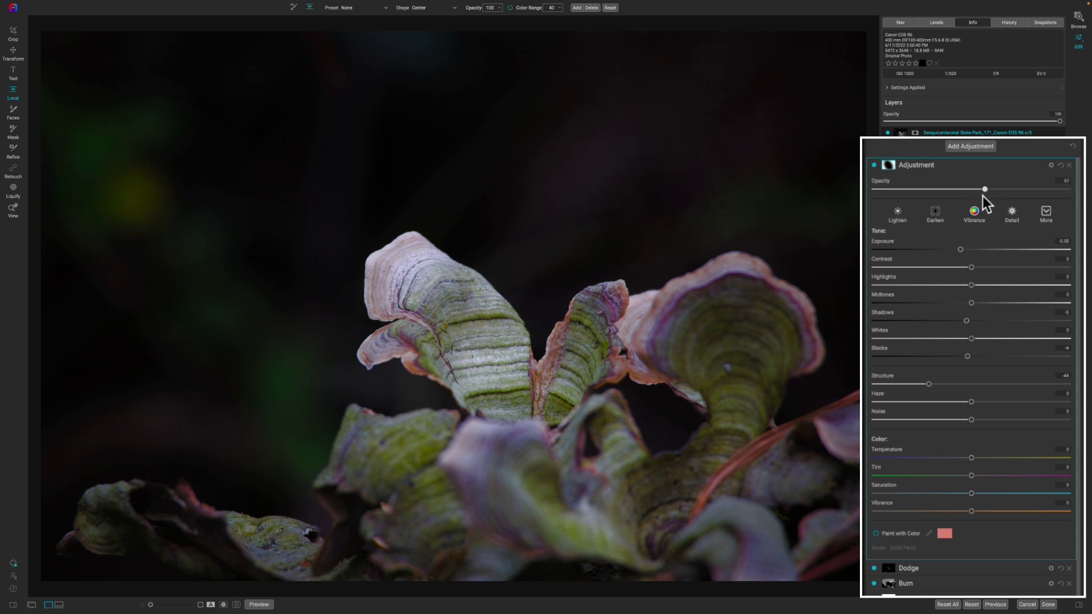
Collapse the layer settings to list all six local layers, then toggle the before/after preview off and on
click(961, 165)
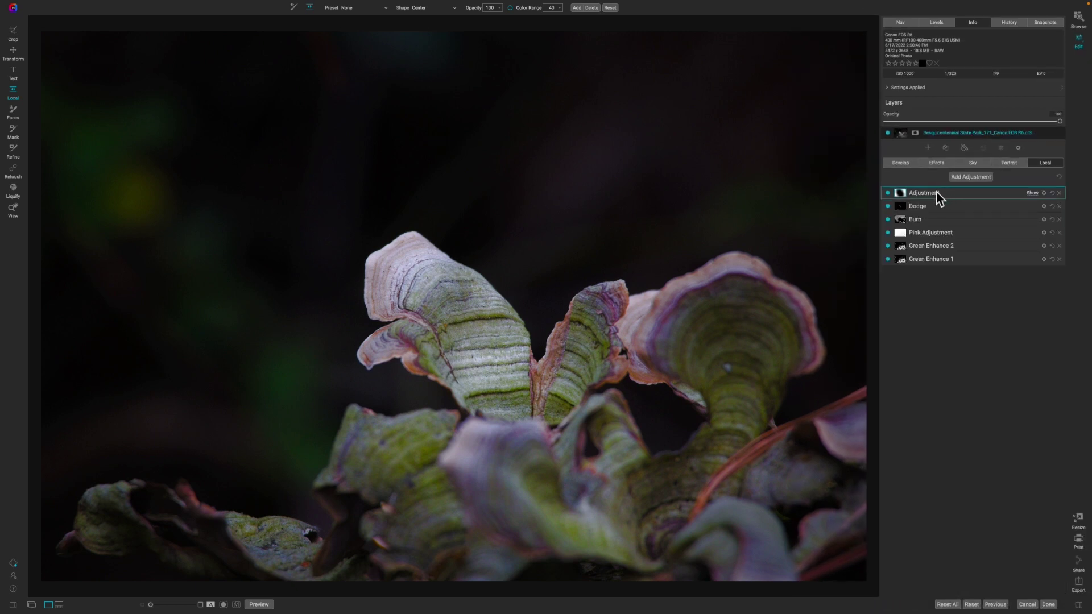
key(backslash)
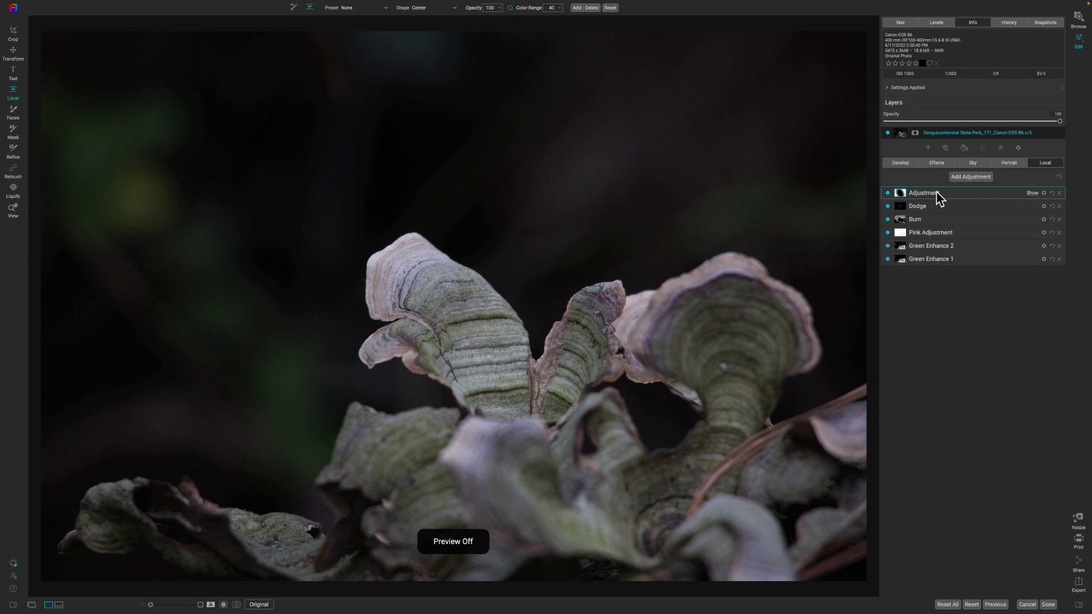
key(backslash)
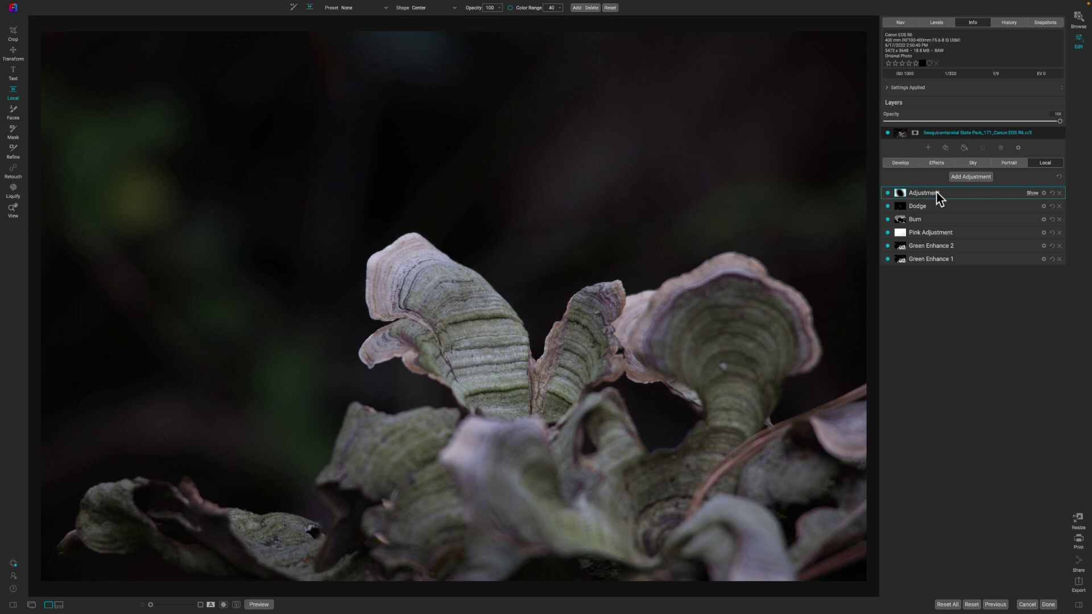